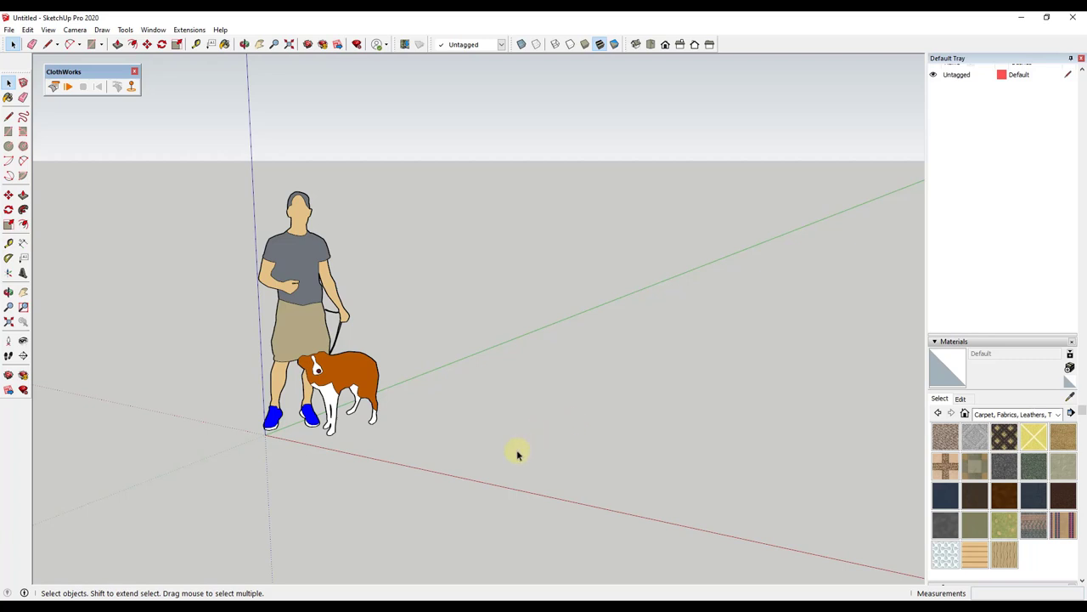
Draw a rectangle about 2' 10 3/8" by 2' 5 3/16" on the ground beside the dog.
{"action": "middle_click_drag", "start_coordinate": [476, 459], "coordinate": [490, 478]}
{"action": "key", "text": "r"}
{"action": "left_click", "coordinate": [436, 455]}
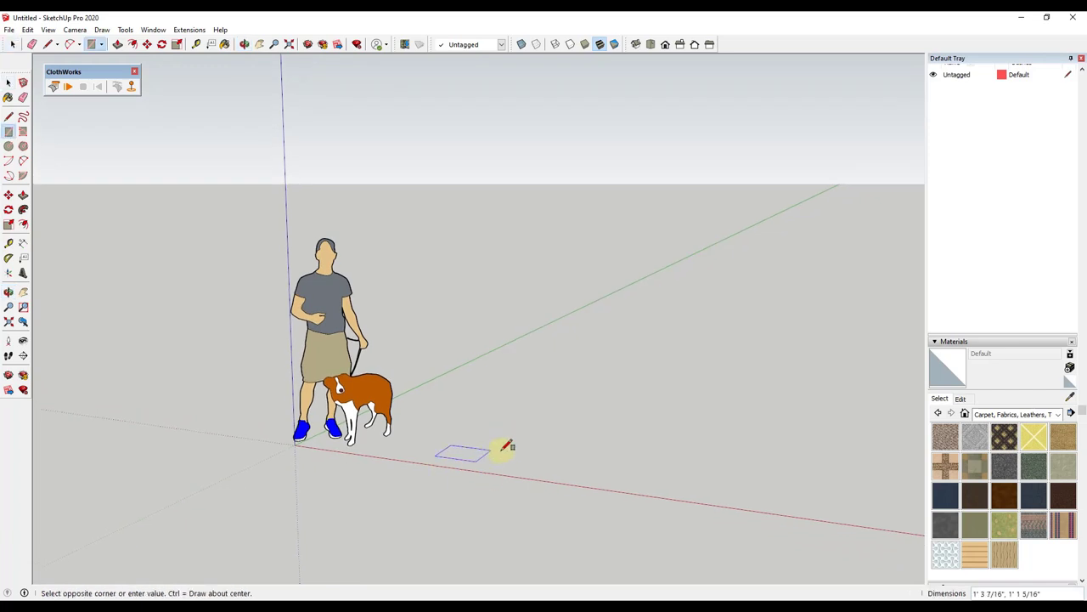
{"action": "left_click", "coordinate": [561, 439]}
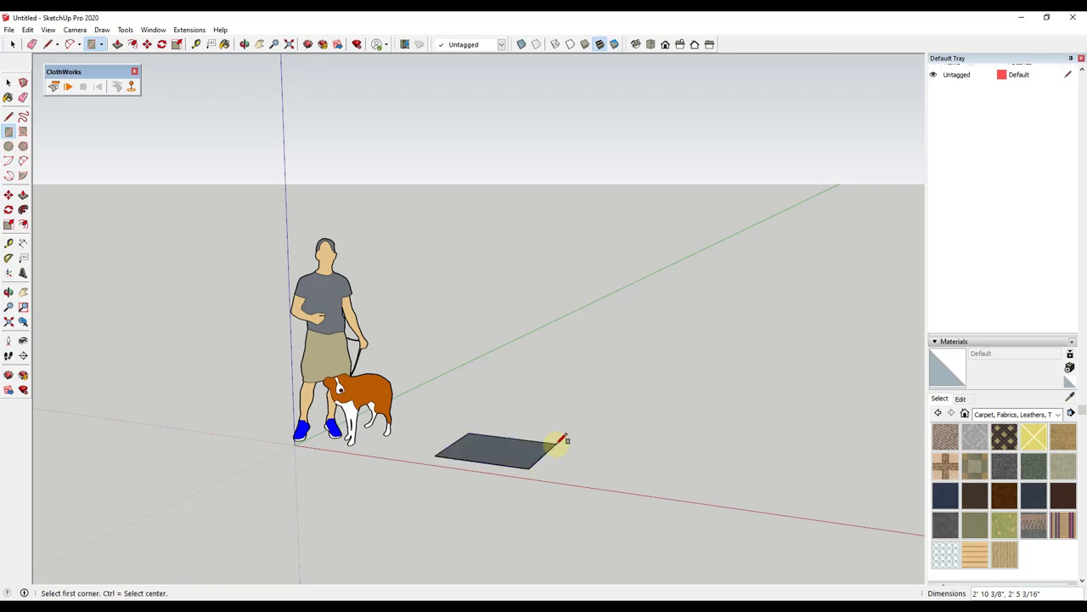
Reverse the rectangle's face.
{"action": "middle_click_drag", "start_coordinate": [561, 442], "coordinate": [518, 439]}
{"action": "key", "text": "space"}
{"action": "right_click", "coordinate": [514, 440]}
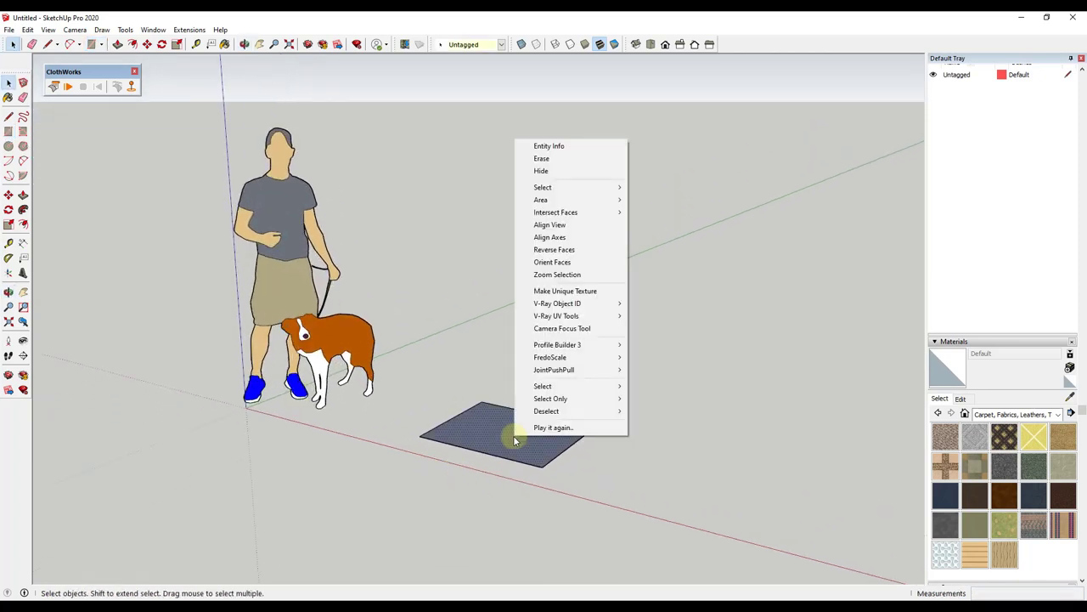
{"action": "left_click", "coordinate": [556, 249]}
{"action": "scroll", "coordinate": [483, 398], "scroll_direction": "up", "scroll_amount": 3}
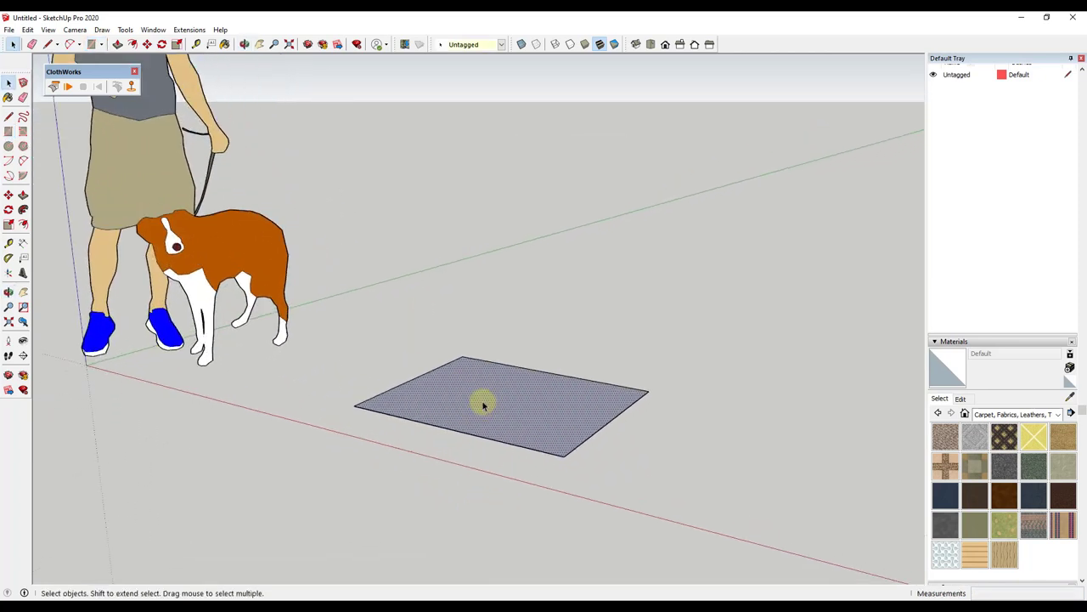
{"action": "middle_click_drag", "start_coordinate": [483, 398], "coordinate": [499, 395]}
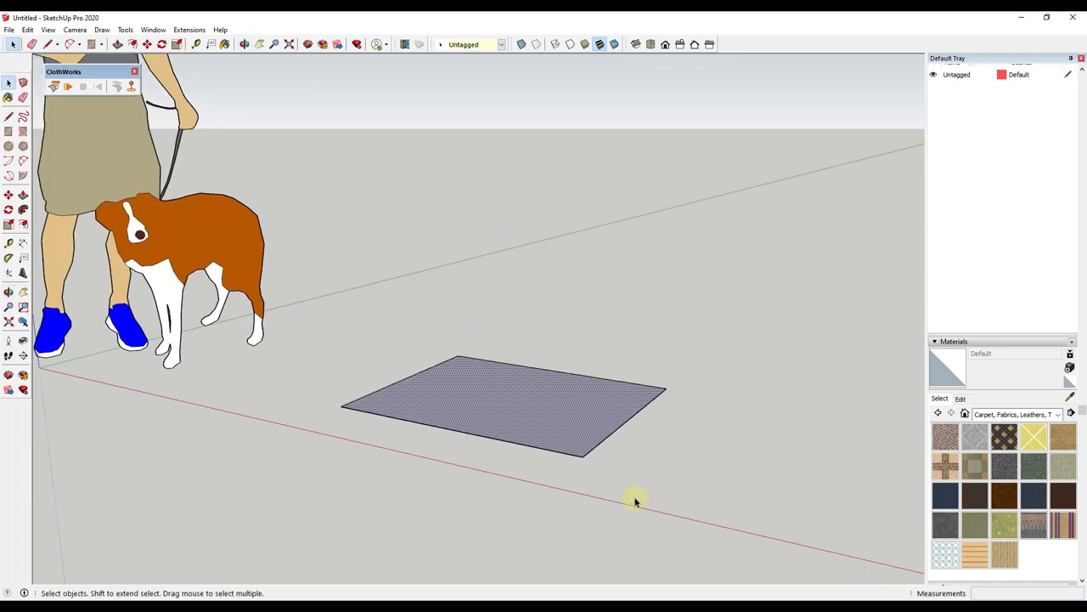
Make the rectangle a group and turn that group into a ClothWorks cloth.
{"action": "right_click", "coordinate": [553, 415]}
{"action": "left_click", "coordinate": [617, 225]}
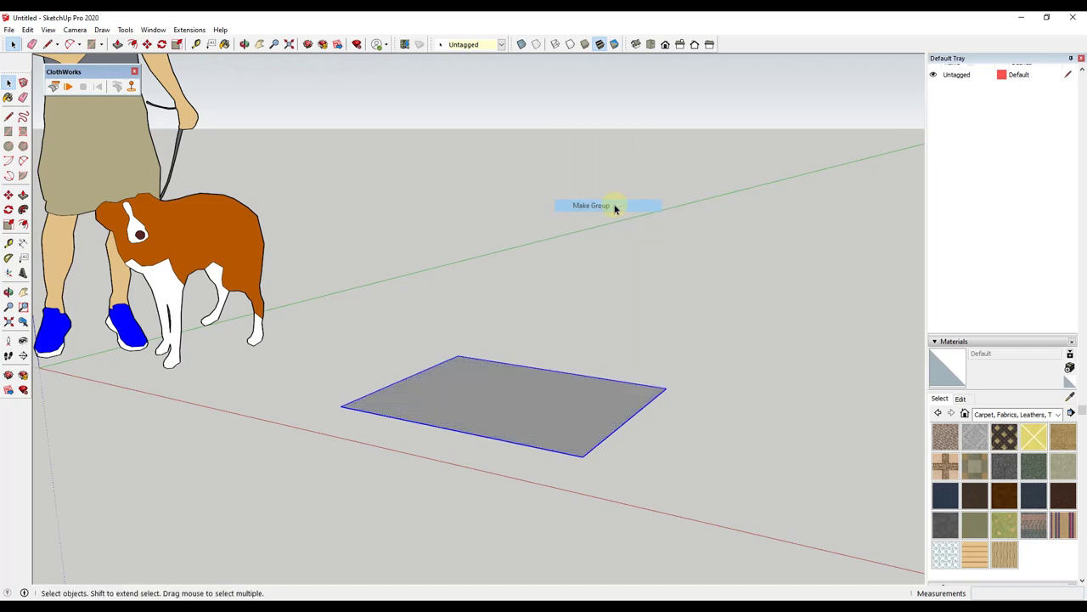
{"action": "middle_click_drag", "start_coordinate": [572, 322], "coordinate": [551, 394]}
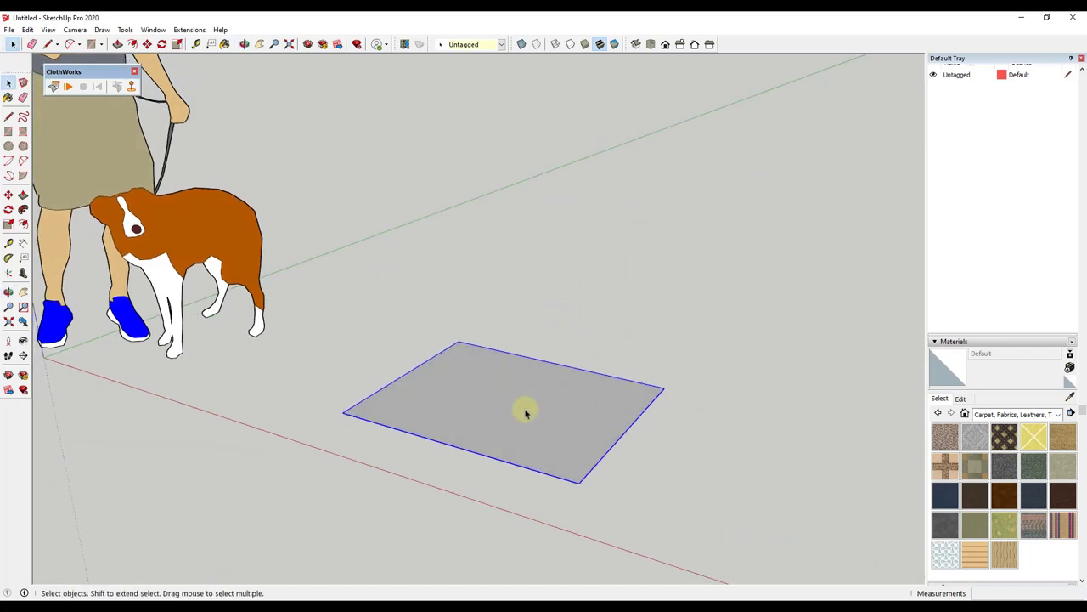
{"action": "right_click", "coordinate": [525, 412]}
{"action": "mouse_move", "coordinate": [544, 404]}
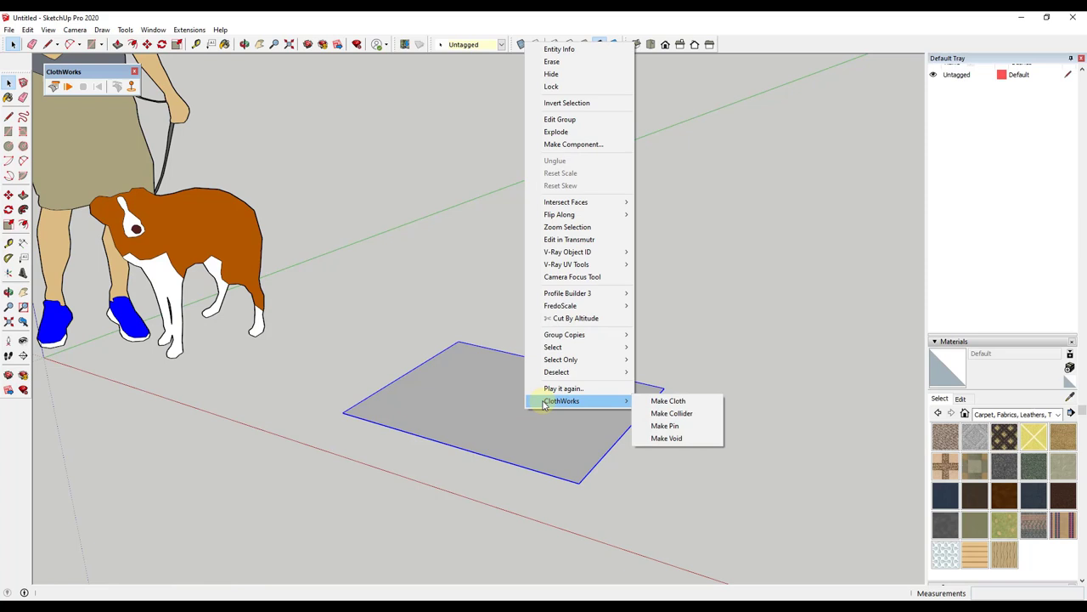
{"action": "left_click", "coordinate": [676, 401]}
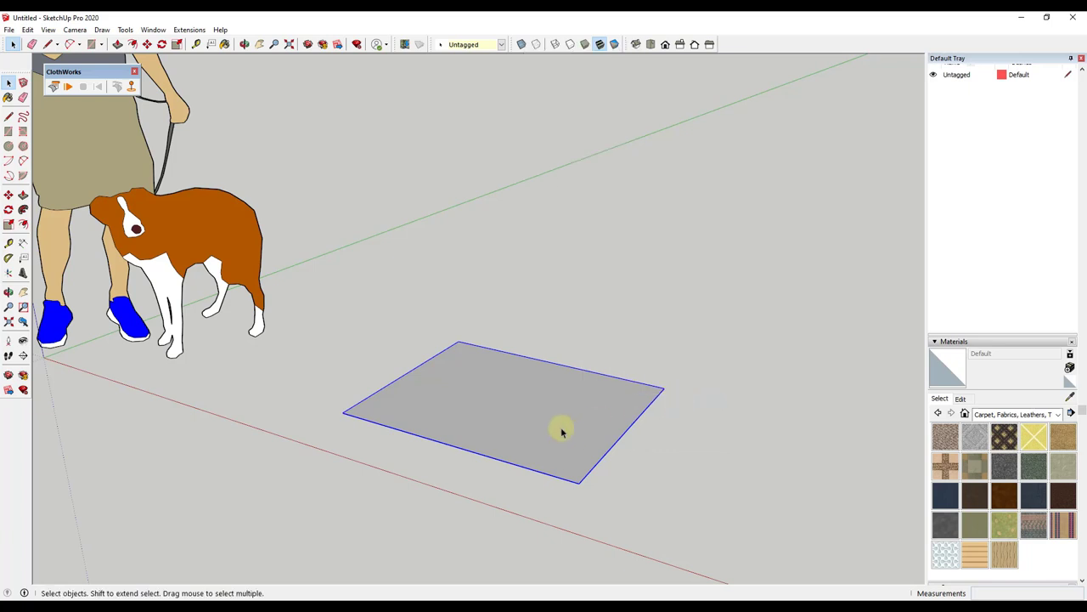
Apply a ClothWorks quadrilateral grid with a resolution of 3000 to the cloth group.
{"action": "middle_click_drag", "start_coordinate": [561, 431], "coordinate": [602, 392]}
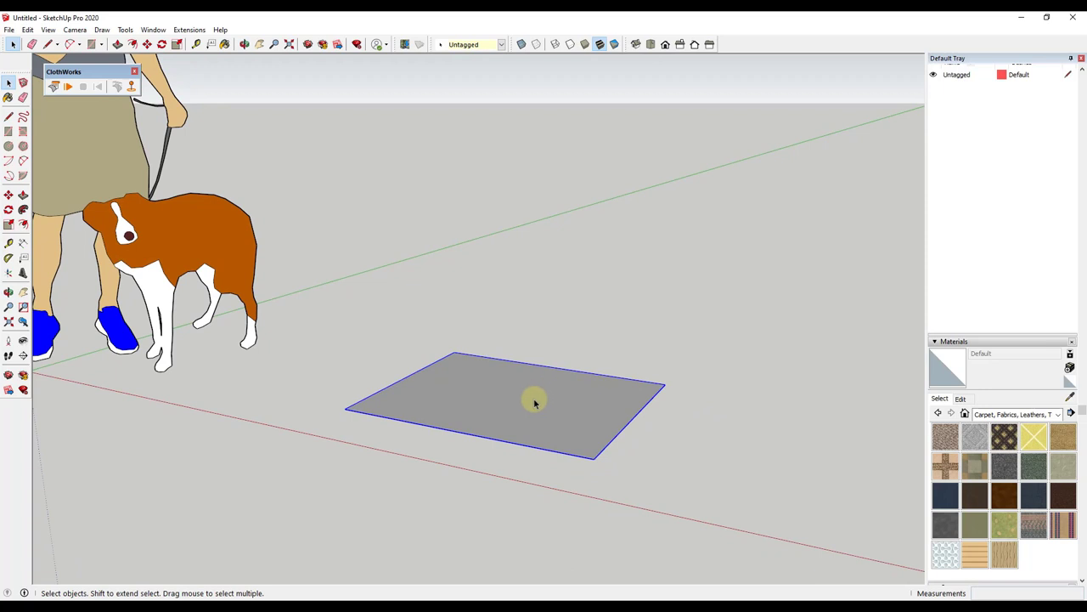
{"action": "mouse_move", "coordinate": [587, 436]}
{"action": "middle_mouse_down"}
{"action": "mouse_move", "coordinate": [563, 456]}
{"action": "mouse_move", "coordinate": [553, 486]}
{"action": "mouse_move", "coordinate": [501, 391]}
{"action": "middle_mouse_up"}
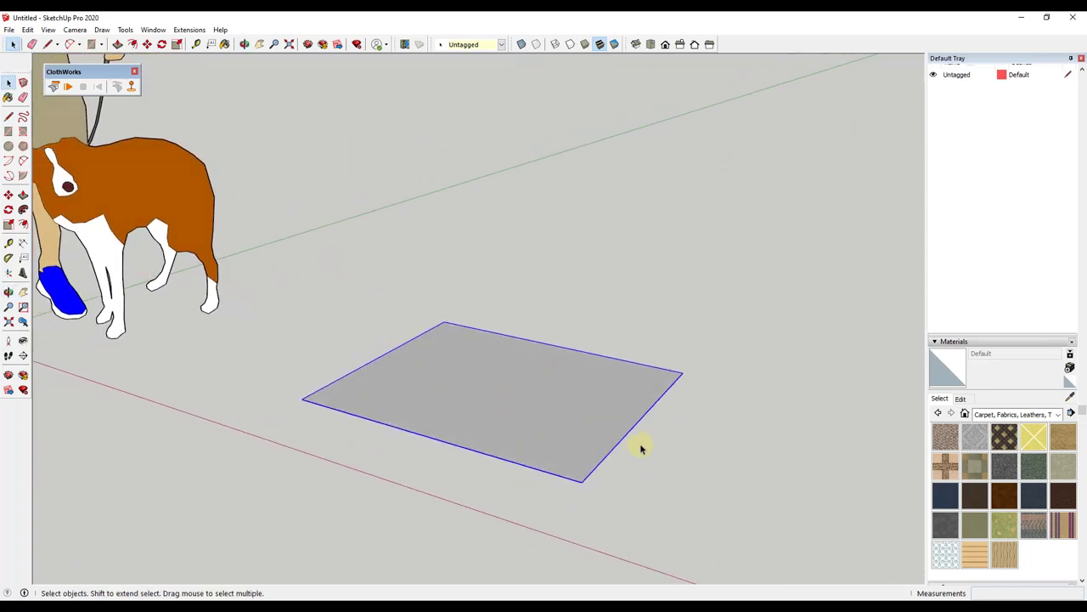
{"action": "right_click", "coordinate": [542, 413]}
{"action": "mouse_move", "coordinate": [564, 406]}
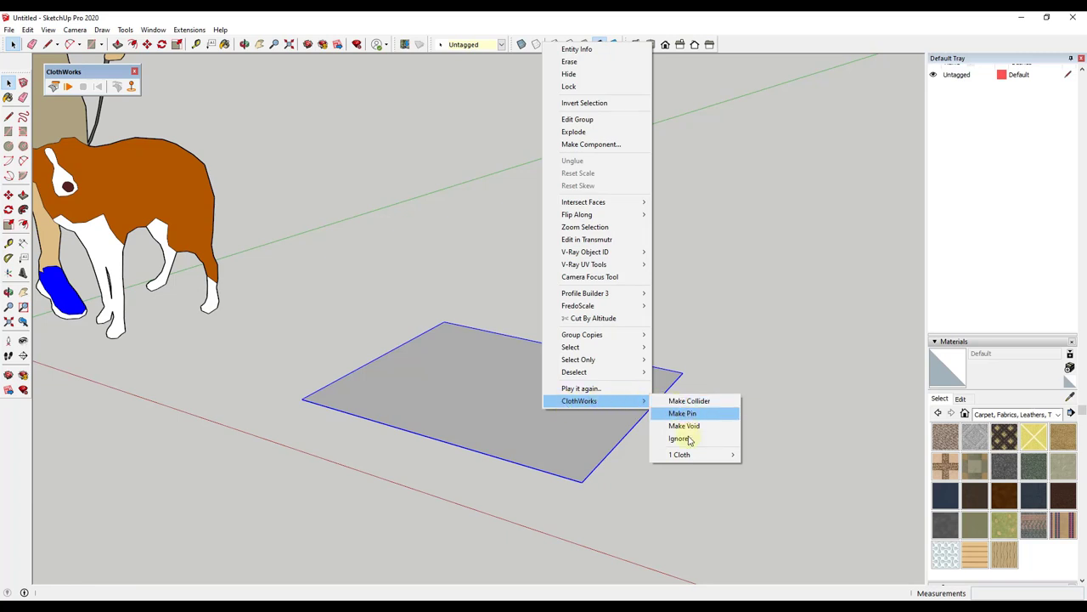
{"action": "mouse_move", "coordinate": [690, 457]}
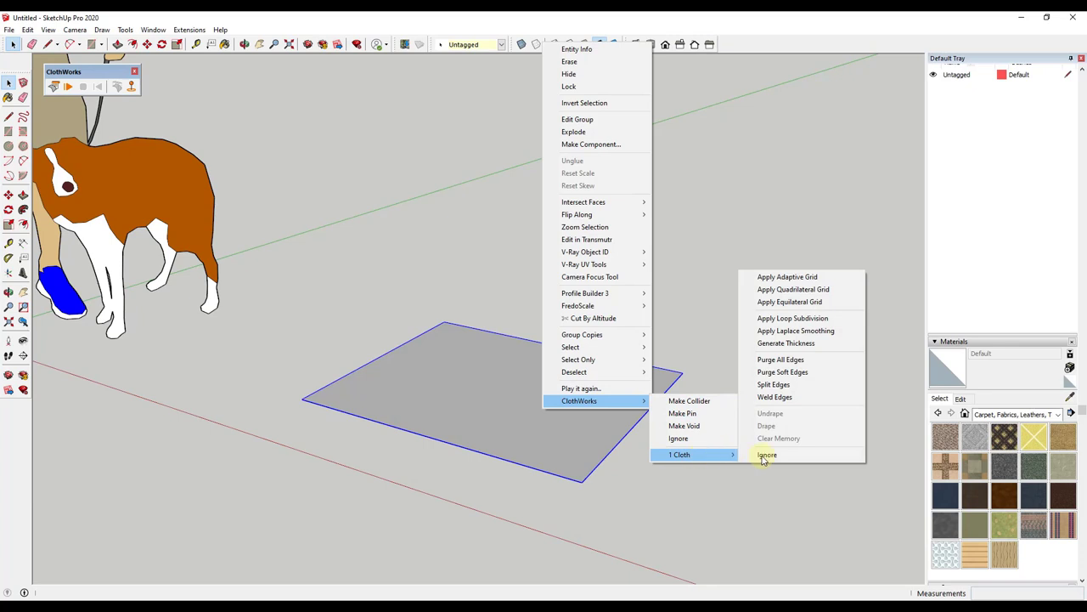
{"action": "left_click", "coordinate": [795, 290]}
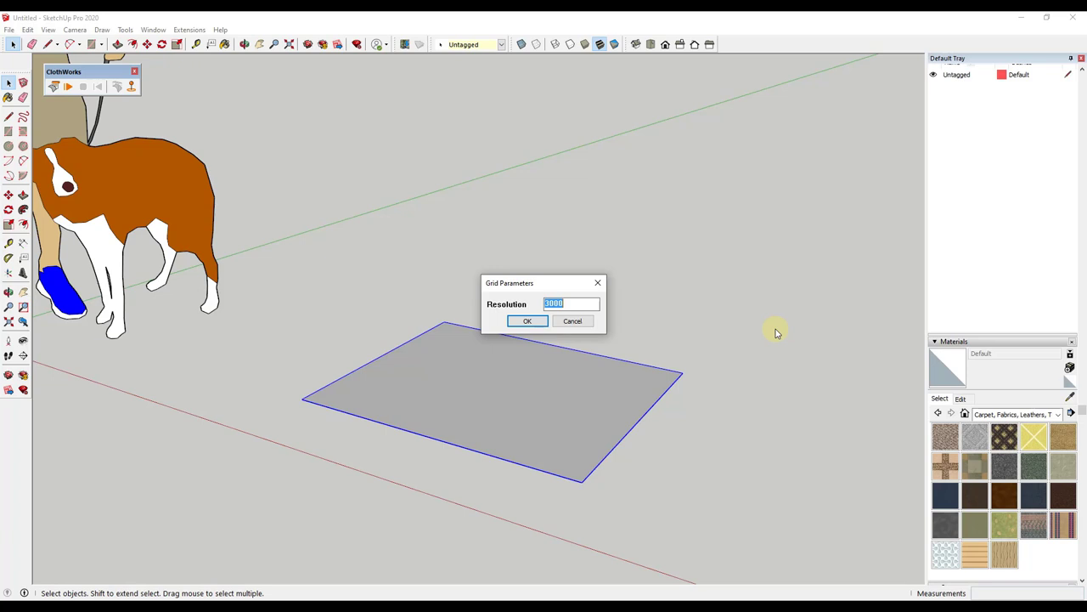
{"action": "key", "text": "Return"}
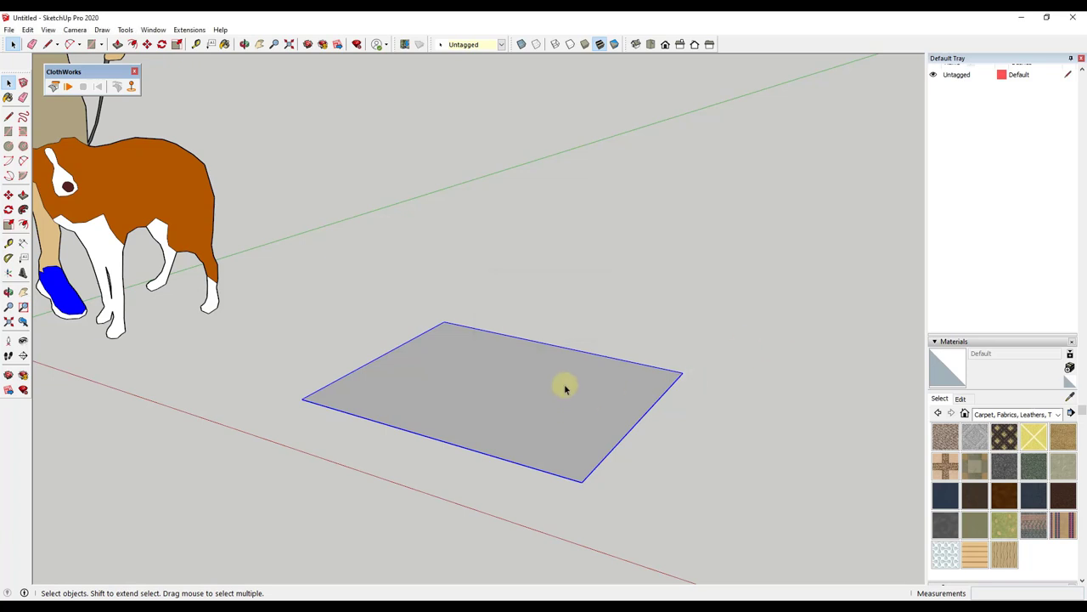
Turn on the display of hidden geometry for the gridded cloth.
{"action": "middle_click_drag", "start_coordinate": [544, 407], "coordinate": [583, 427]}
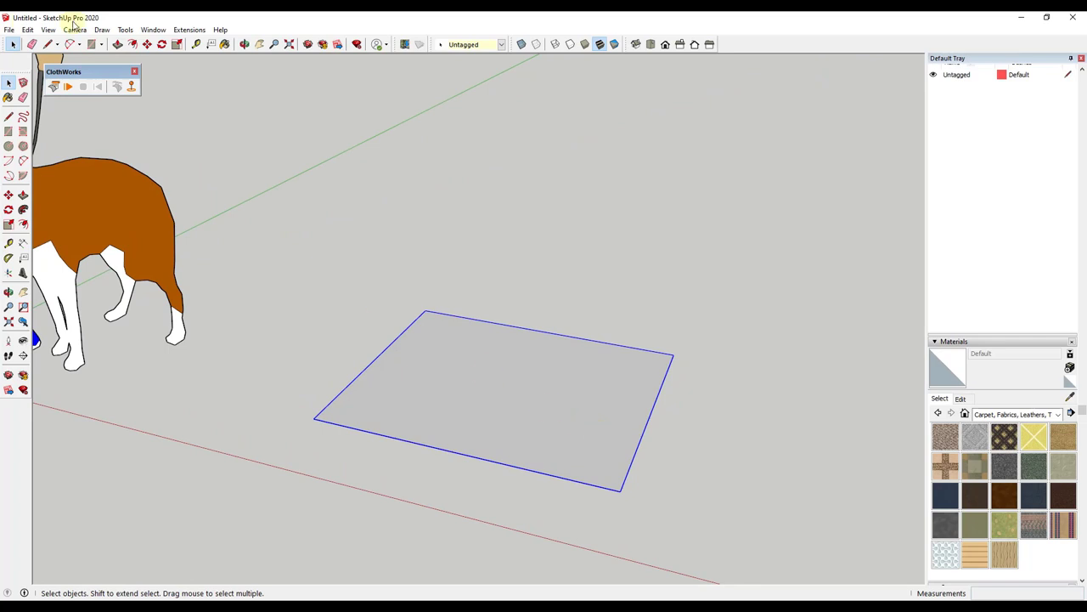
{"action": "left_click", "coordinate": [49, 30]}
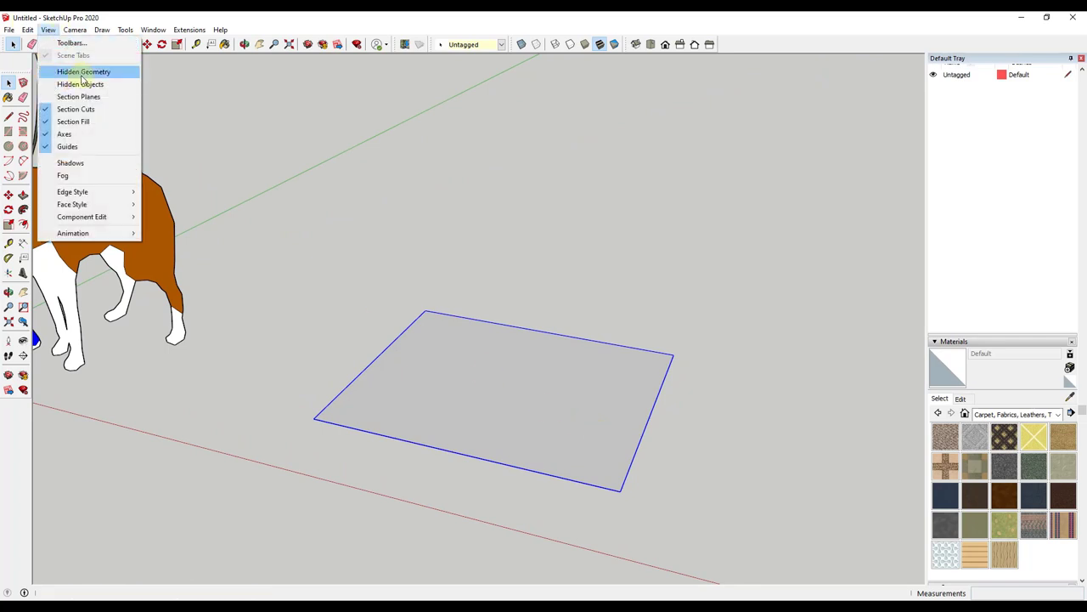
{"action": "left_click", "coordinate": [83, 73]}
{"action": "scroll", "coordinate": [607, 396], "scroll_direction": "up", "scroll_amount": 3}
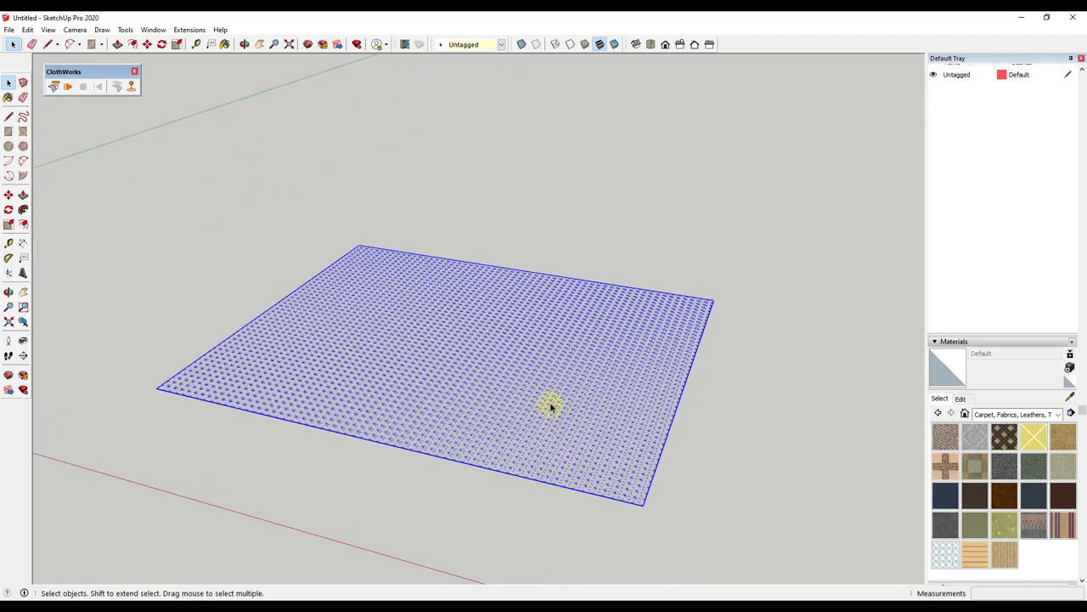
Examine the grid mesh across the cloth surface from several angles.
{"action": "middle_click_drag", "start_coordinate": [551, 406], "coordinate": [552, 481]}
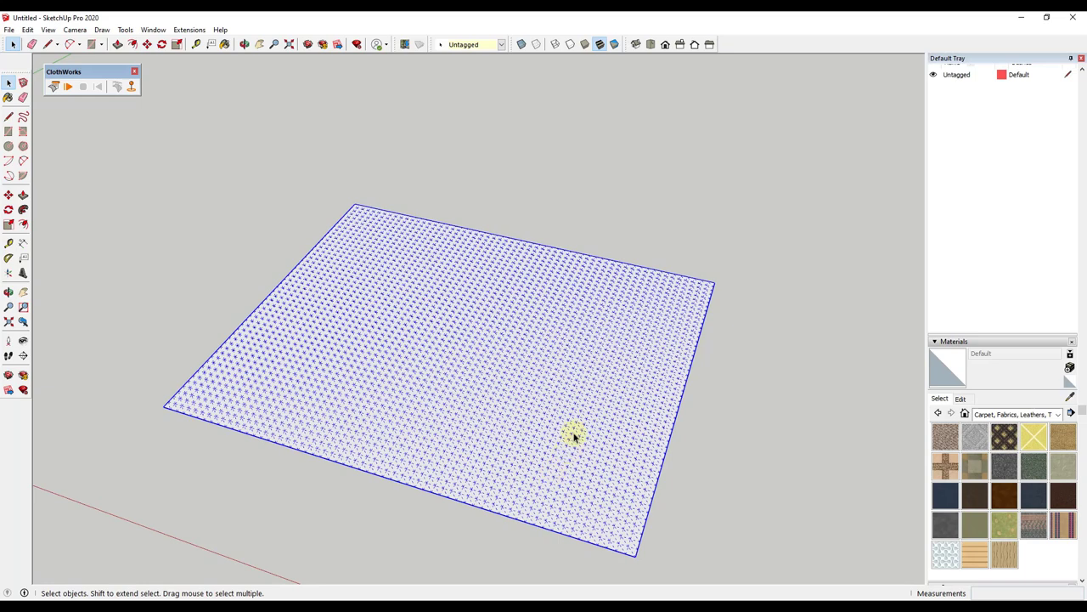
{"action": "middle_click_drag", "start_coordinate": [585, 405], "coordinate": [616, 338]}
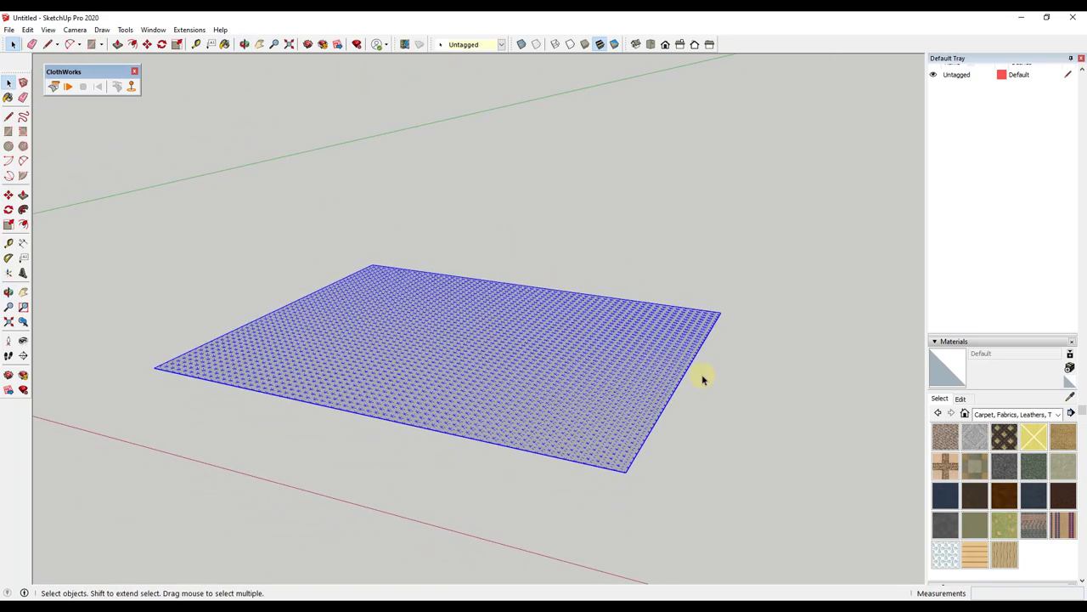
{"action": "mouse_move", "coordinate": [660, 403]}
{"action": "middle_mouse_down"}
{"action": "mouse_move", "coordinate": [638, 352]}
{"action": "mouse_move", "coordinate": [648, 397]}
{"action": "middle_mouse_up"}
{"action": "scroll", "coordinate": [371, 388], "scroll_direction": "up", "scroll_amount": 2}
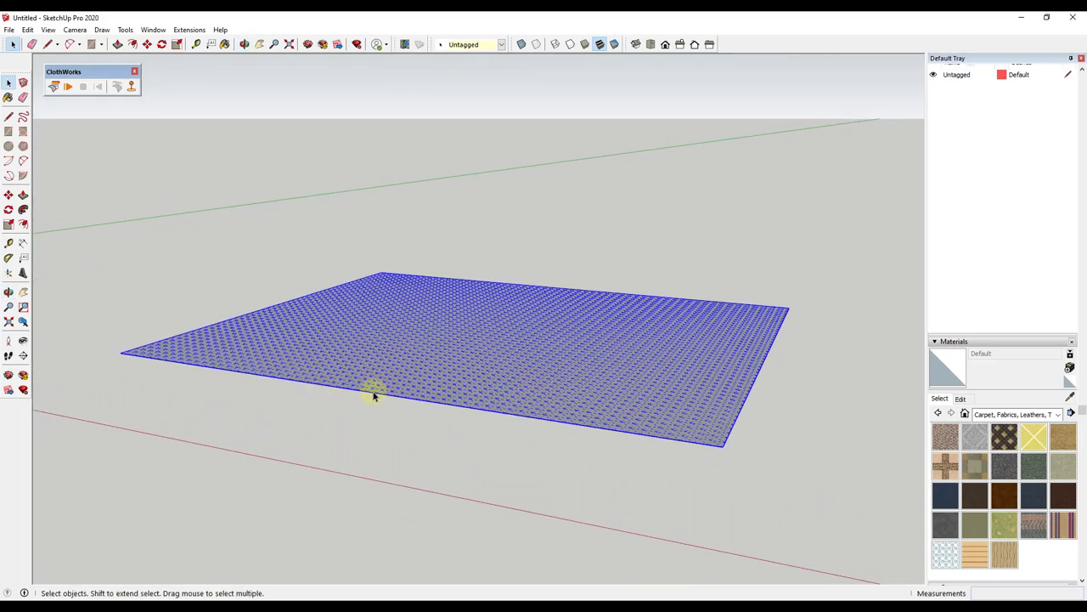
{"action": "scroll", "coordinate": [408, 378], "scroll_direction": "down", "scroll_amount": 2}
{"action": "middle_click_drag", "start_coordinate": [486, 390], "coordinate": [503, 437]}
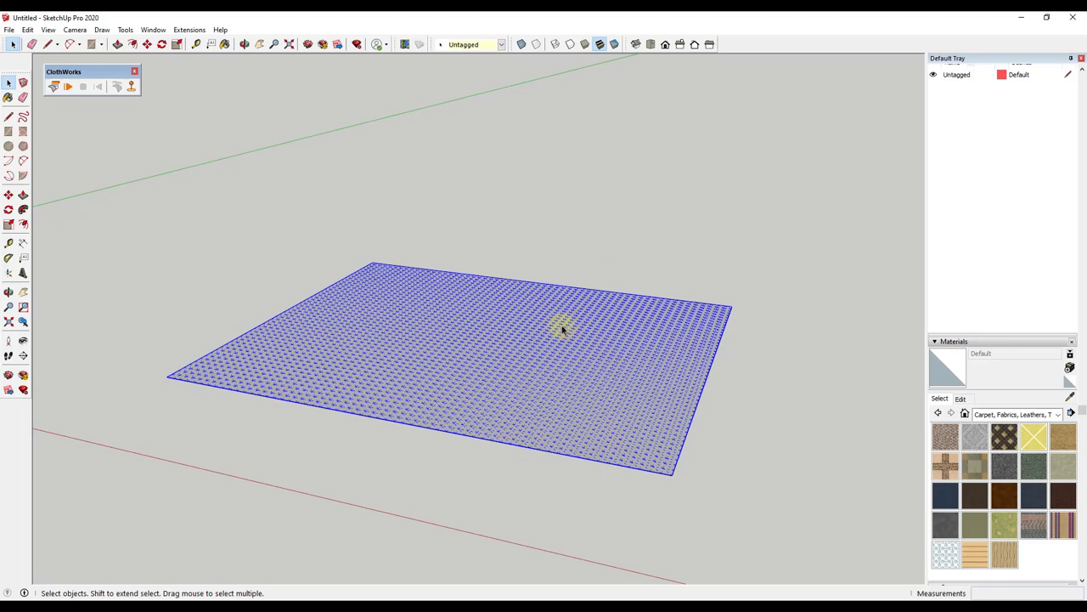
{"action": "scroll", "coordinate": [572, 364], "scroll_direction": "down", "scroll_amount": 2}
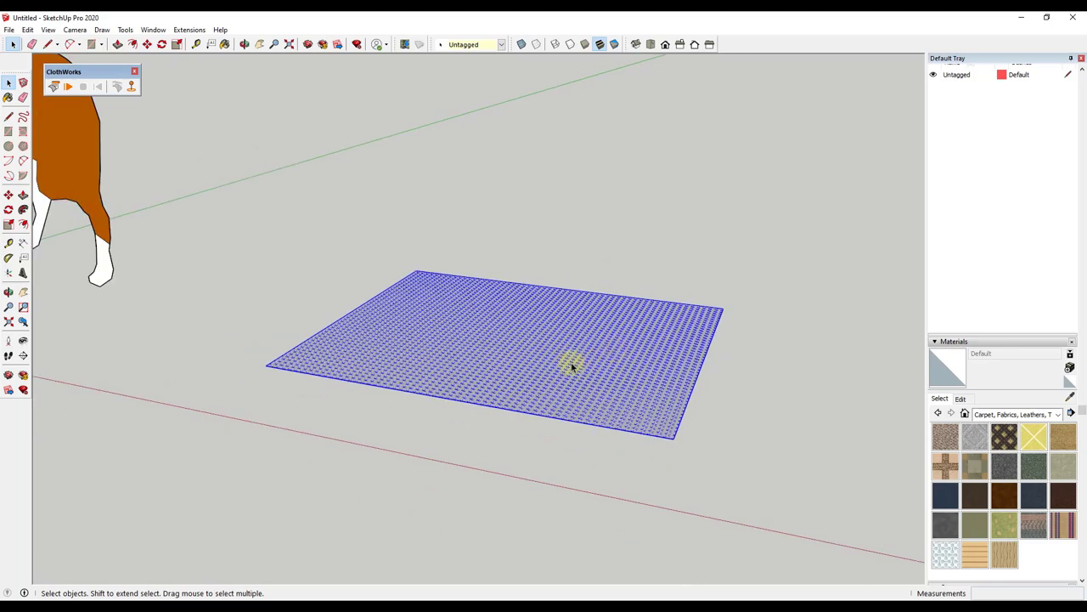
{"action": "scroll", "coordinate": [535, 361], "scroll_direction": "up", "scroll_amount": 3}
Generate a ClothWorks thickness of 3/8" for the cloth, with 12 string segments and no smoothing of boundary edges.
{"action": "right_click", "coordinate": [535, 361]}
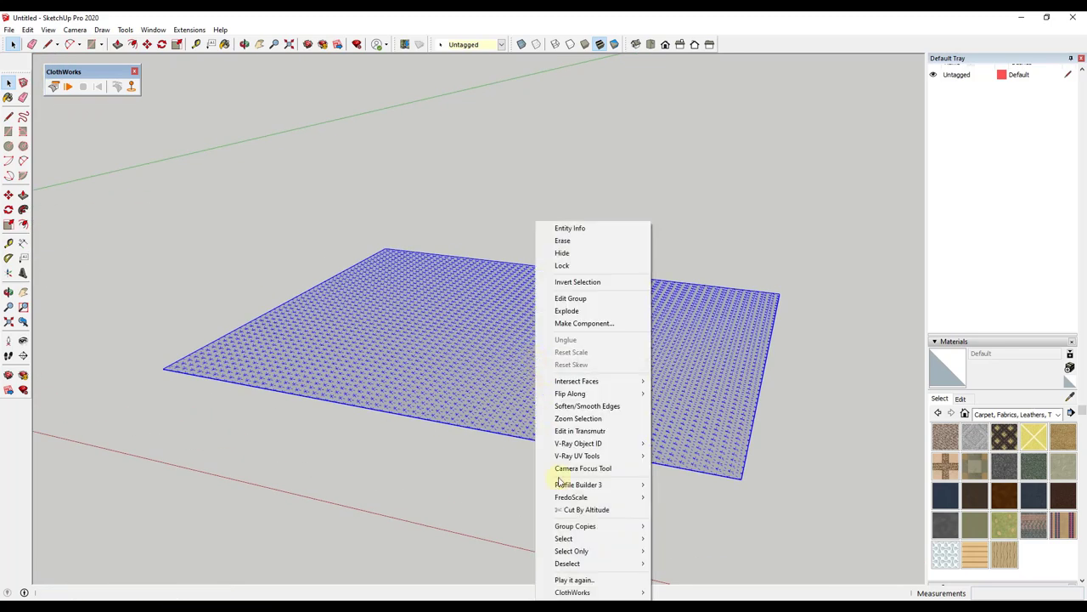
{"action": "mouse_move", "coordinate": [590, 595]}
{"action": "mouse_move", "coordinate": [698, 594]}
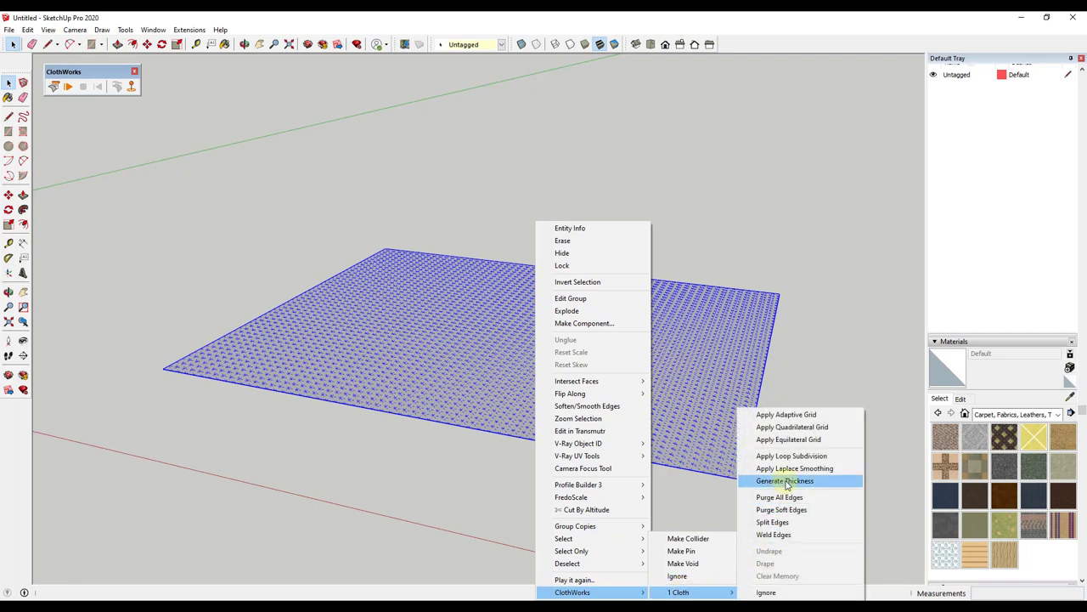
{"action": "left_click", "coordinate": [785, 481]}
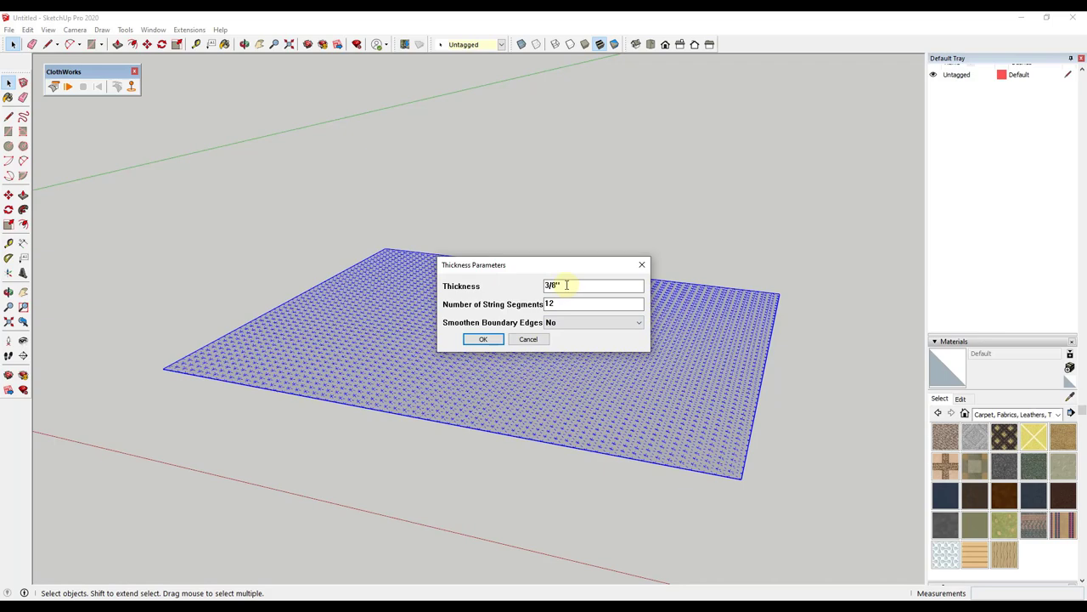
{"action": "left_click", "coordinate": [480, 340]}
Examine the thickened cloth's edges and both visible sides.
{"action": "middle_click_drag", "start_coordinate": [721, 473], "coordinate": [772, 490]}
{"action": "scroll", "coordinate": [721, 443], "scroll_direction": "up", "scroll_amount": 3}
{"action": "scroll", "coordinate": [716, 383], "scroll_direction": "down", "scroll_amount": 2}
{"action": "middle_click_drag", "start_coordinate": [723, 349], "coordinate": [488, 374]}
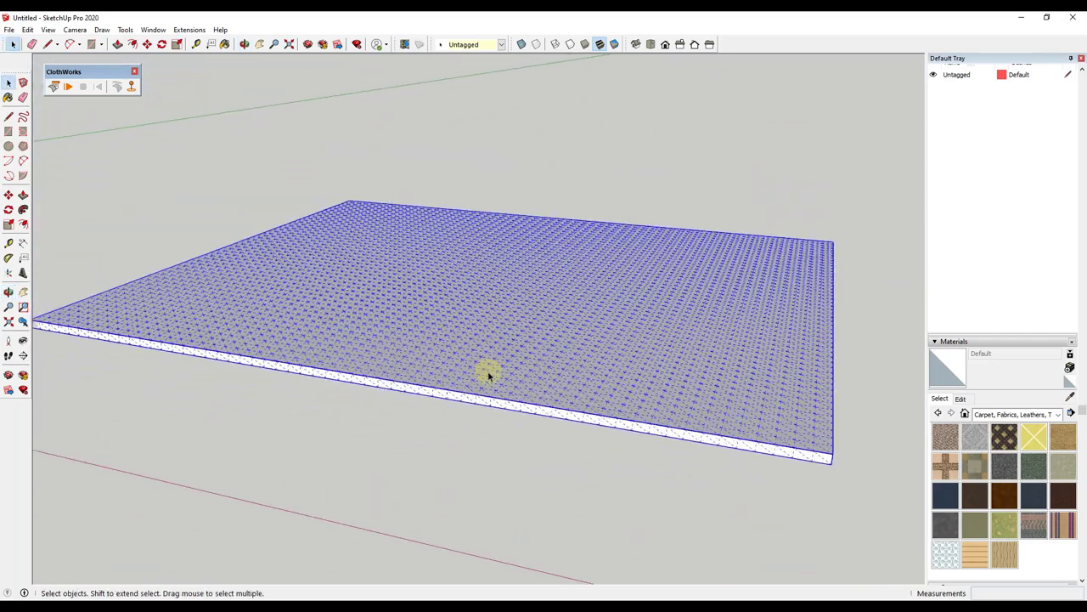
{"action": "scroll", "coordinate": [719, 400], "scroll_direction": "down", "scroll_amount": 3}
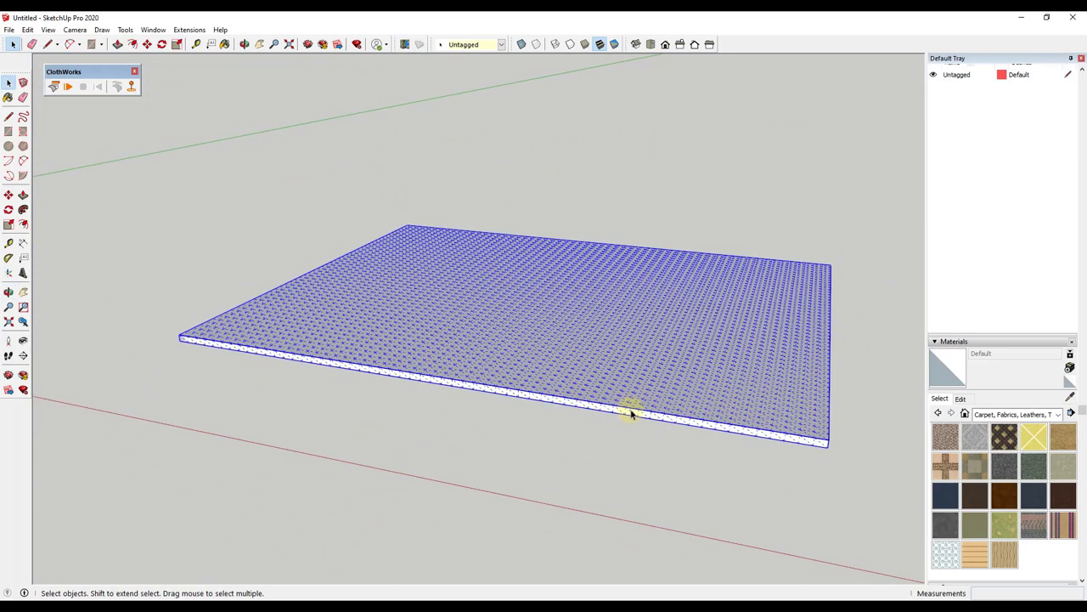
{"action": "middle_click_drag", "start_coordinate": [709, 388], "coordinate": [667, 381]}
{"action": "scroll", "coordinate": [630, 386], "scroll_direction": "down", "scroll_amount": 6}
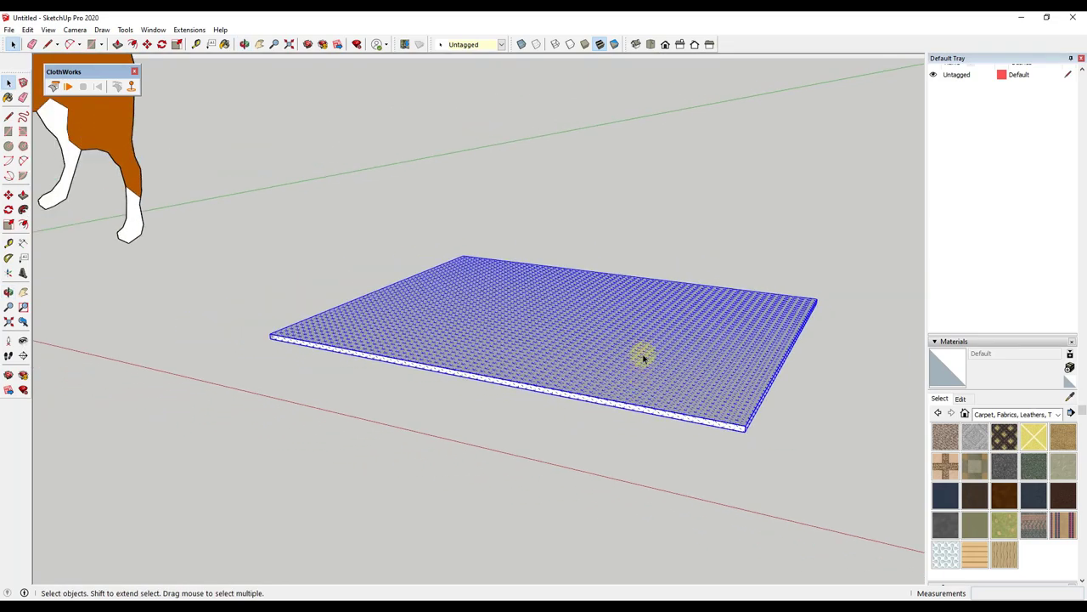
{"action": "mouse_move", "coordinate": [669, 368]}
{"action": "middle_mouse_down"}
{"action": "mouse_move", "coordinate": [656, 355]}
{"action": "mouse_move", "coordinate": [672, 368]}
{"action": "mouse_move", "coordinate": [658, 364]}
{"action": "middle_mouse_up"}
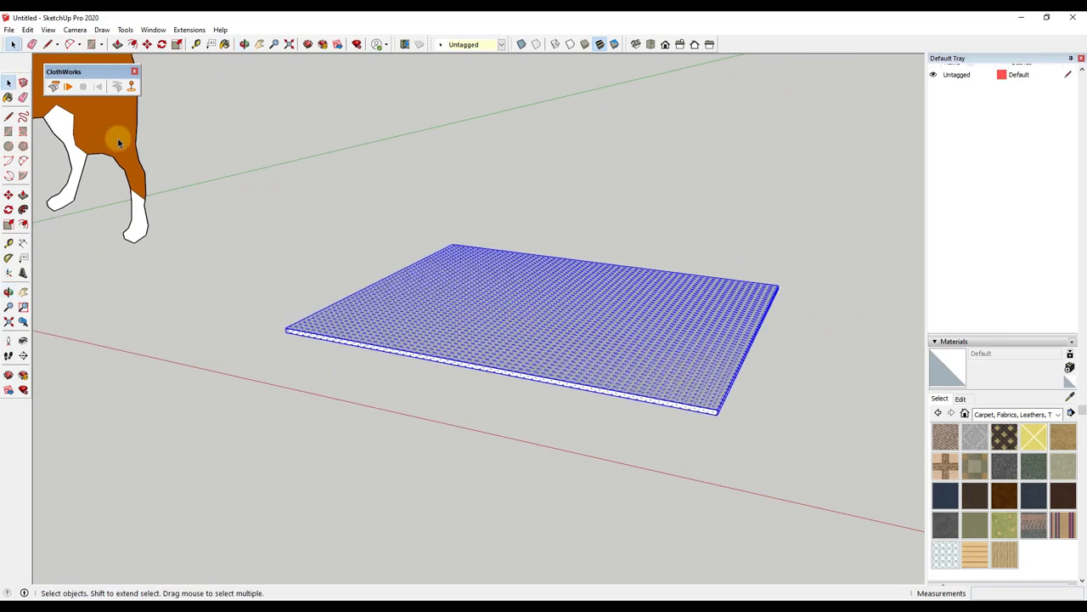
Run the ClothWorks simulation briefly on the thickened cloth, stop it, and return the cloth to its undraped shape.
{"action": "left_click", "coordinate": [68, 86]}
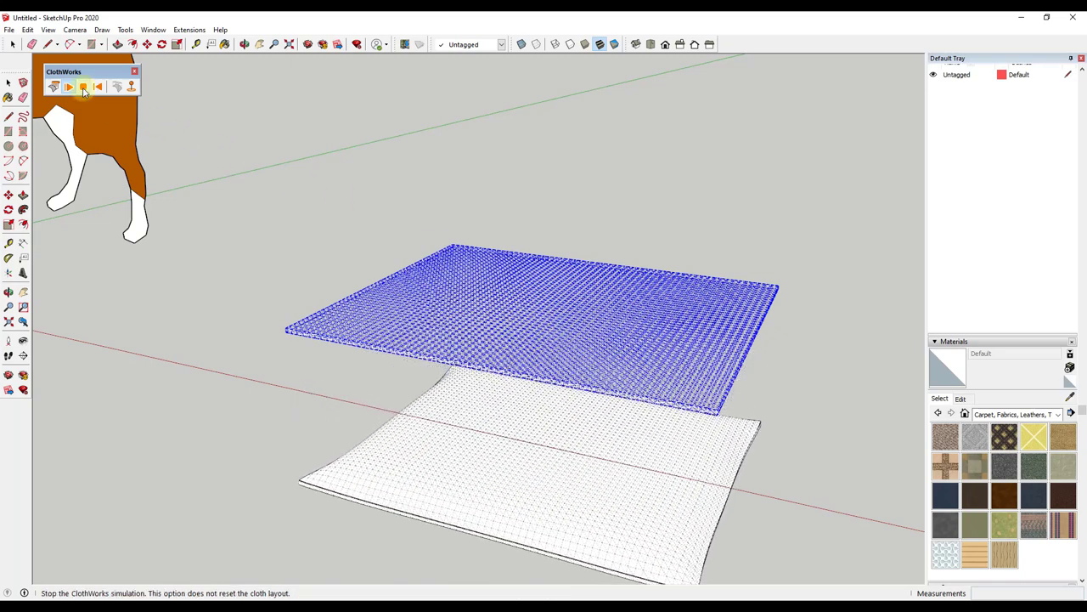
{"action": "left_click", "coordinate": [82, 87]}
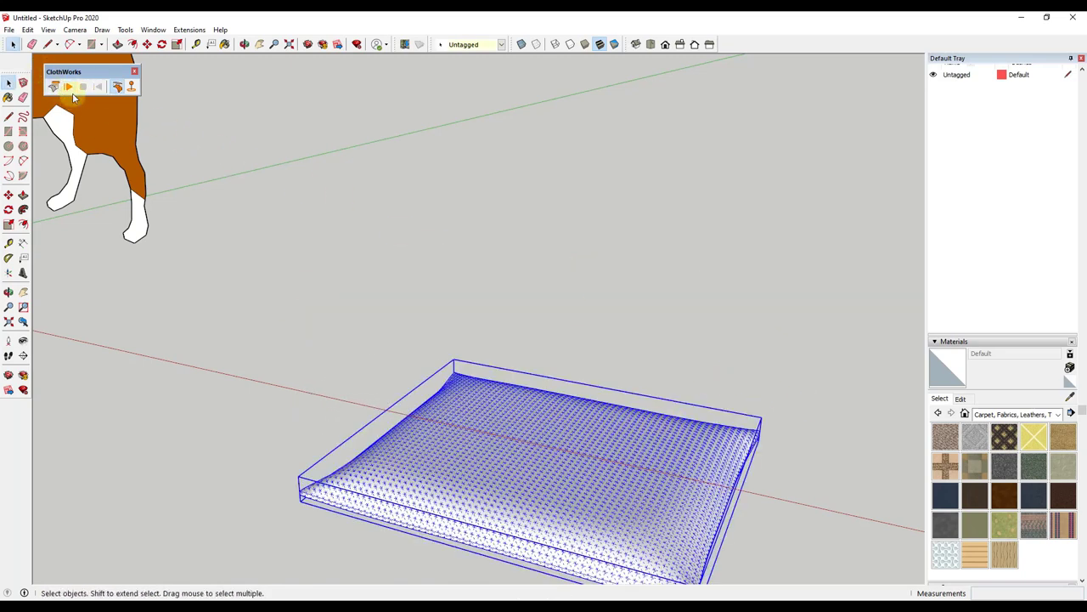
{"action": "left_click", "coordinate": [119, 88]}
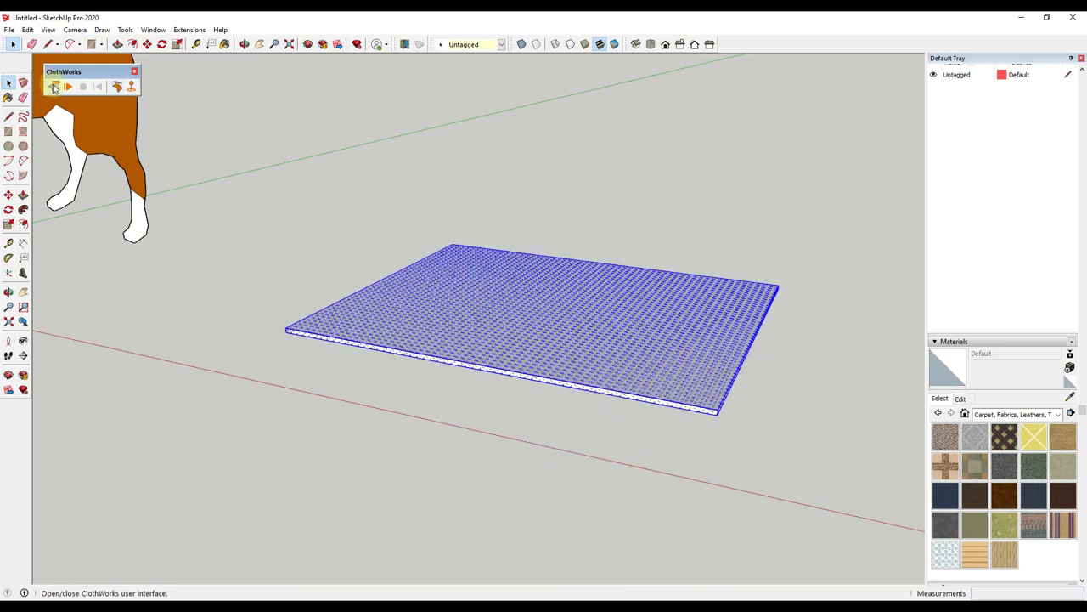
Set the ClothWorks simulation gravity to 0 and run the simulation on the thickened cloth.
{"action": "left_click", "coordinate": [53, 86]}
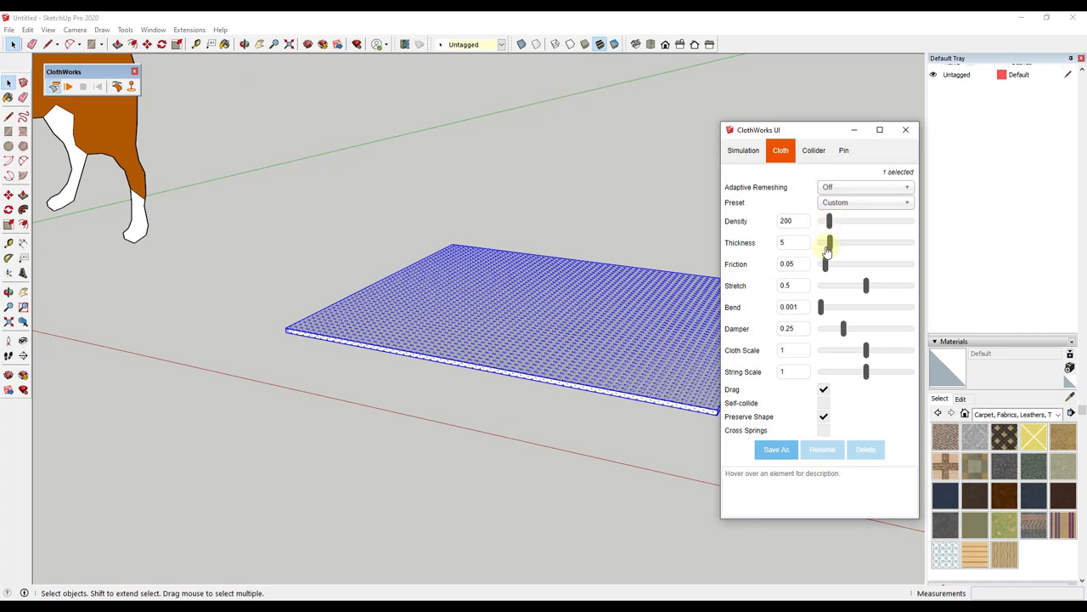
{"action": "left_click", "coordinate": [744, 153]}
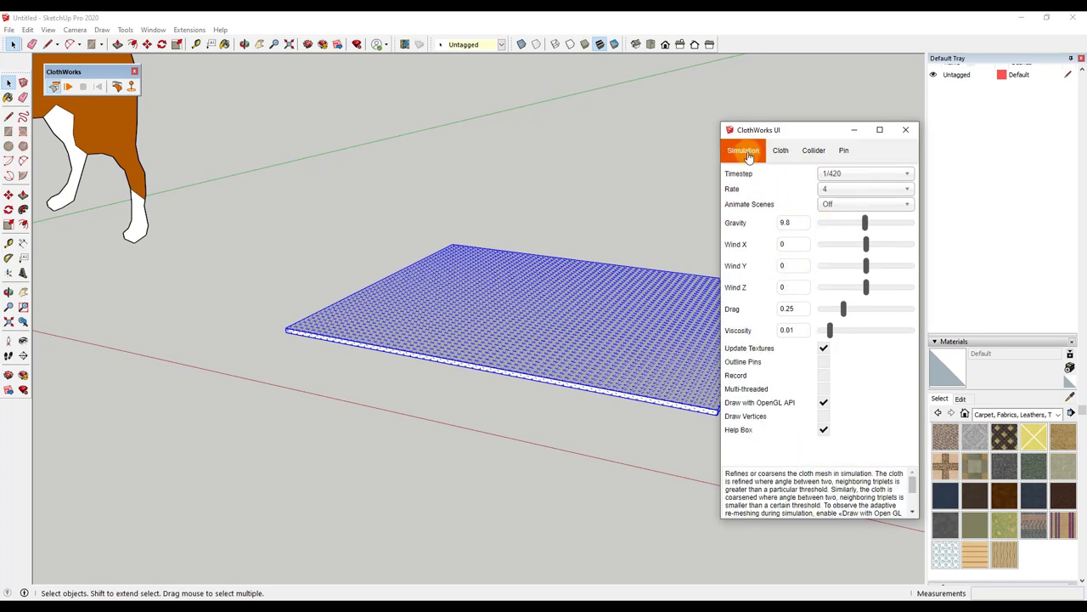
{"action": "left_click_drag", "start_coordinate": [868, 228], "coordinate": [814, 230]}
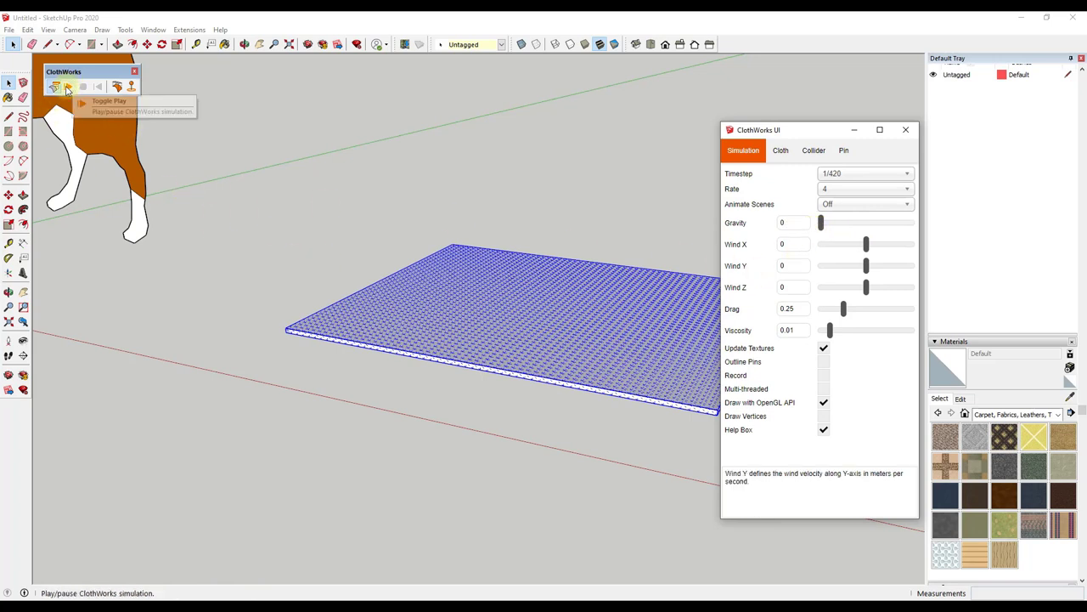
{"action": "middle_click_drag", "start_coordinate": [367, 326], "coordinate": [621, 344]}
{"action": "middle_click_drag", "start_coordinate": [627, 381], "coordinate": [652, 412]}
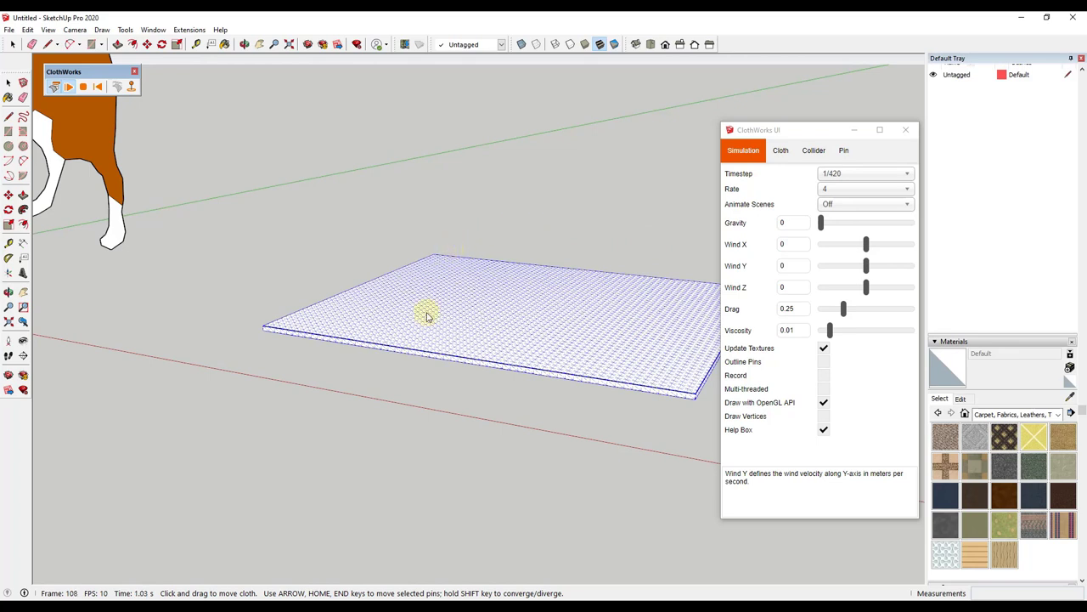
{"action": "middle_click_drag", "start_coordinate": [428, 316], "coordinate": [633, 350]}
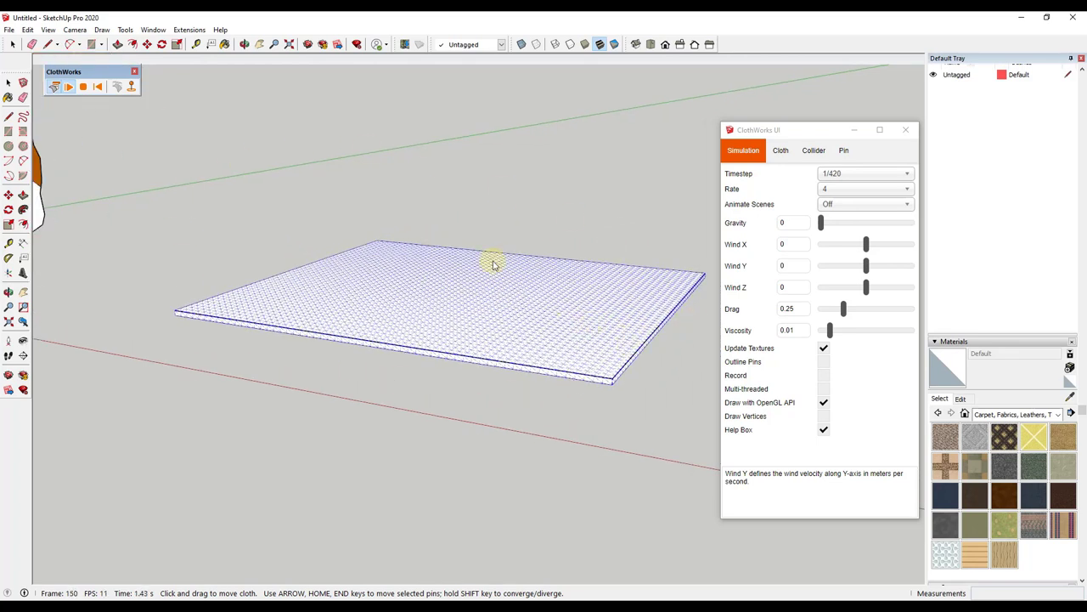
Turn off Preserve Shape and turn on Self-collide for the cloth while the simulation runs.
{"action": "left_click", "coordinate": [780, 150]}
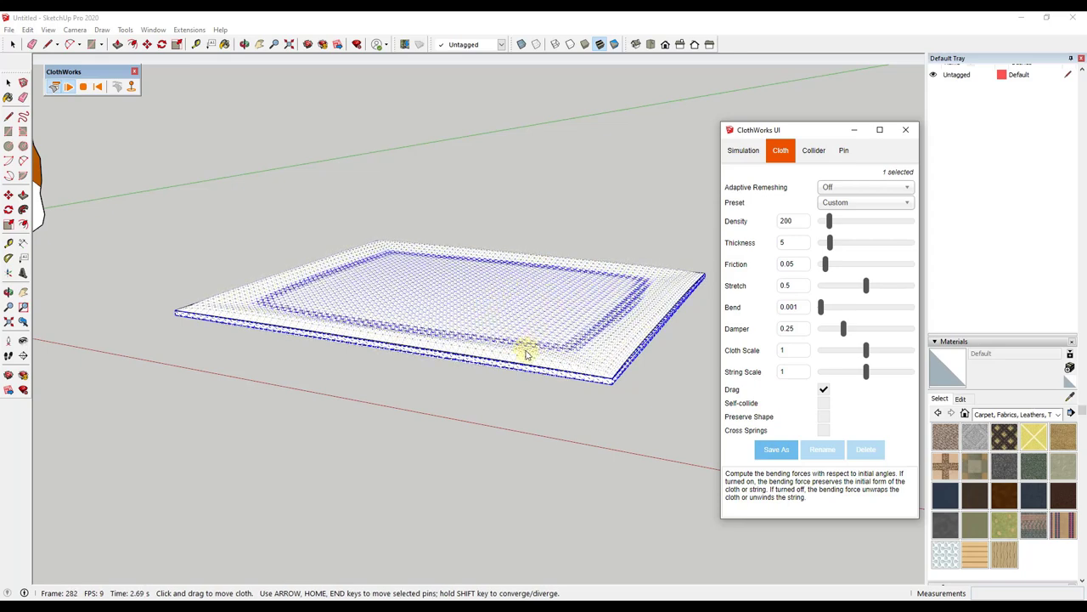
{"action": "middle_click_drag", "start_coordinate": [491, 378], "coordinate": [524, 236]}
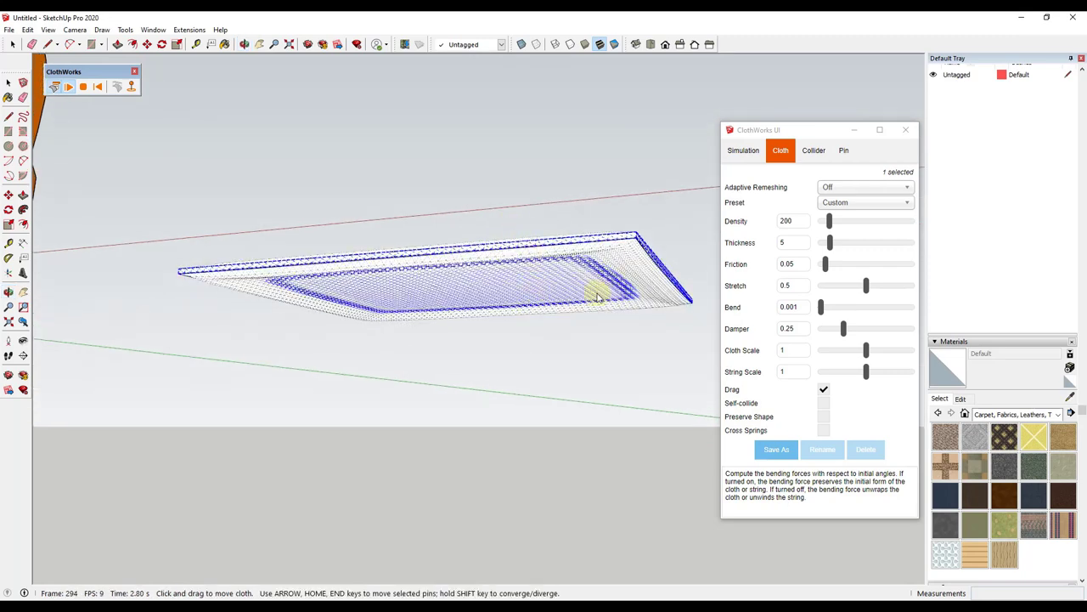
{"action": "mouse_move", "coordinate": [605, 273]}
{"action": "left_mouse_down"}
{"action": "mouse_move", "coordinate": [564, 257]}
{"action": "mouse_move", "coordinate": [660, 253]}
{"action": "mouse_move", "coordinate": [670, 294]}
{"action": "mouse_move", "coordinate": [611, 266]}
{"action": "left_mouse_up"}
{"action": "middle_click_drag", "start_coordinate": [611, 267], "coordinate": [574, 363]}
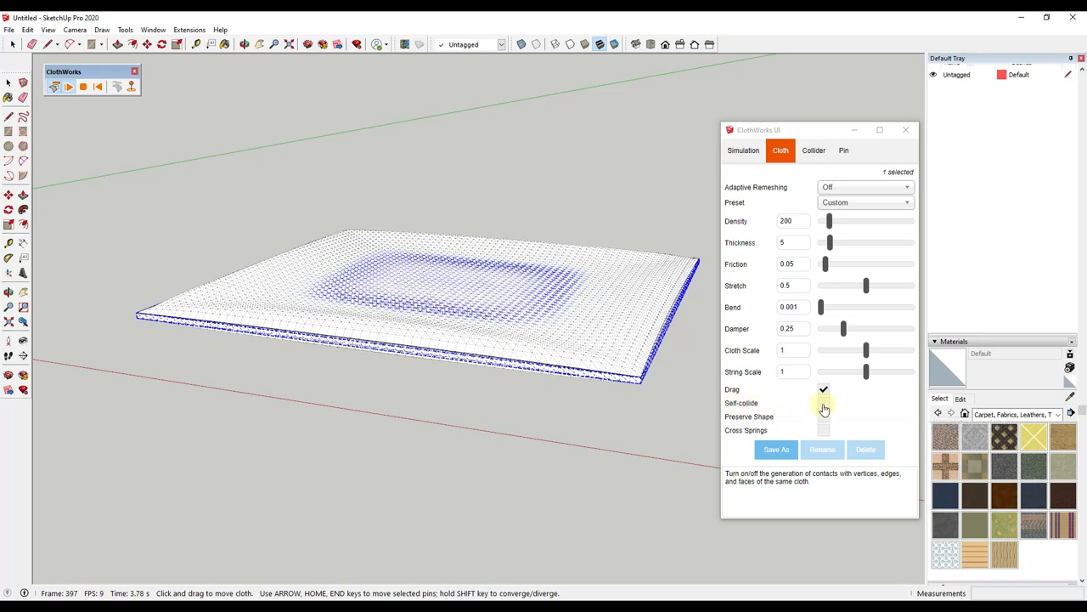
{"action": "left_click", "coordinate": [823, 405]}
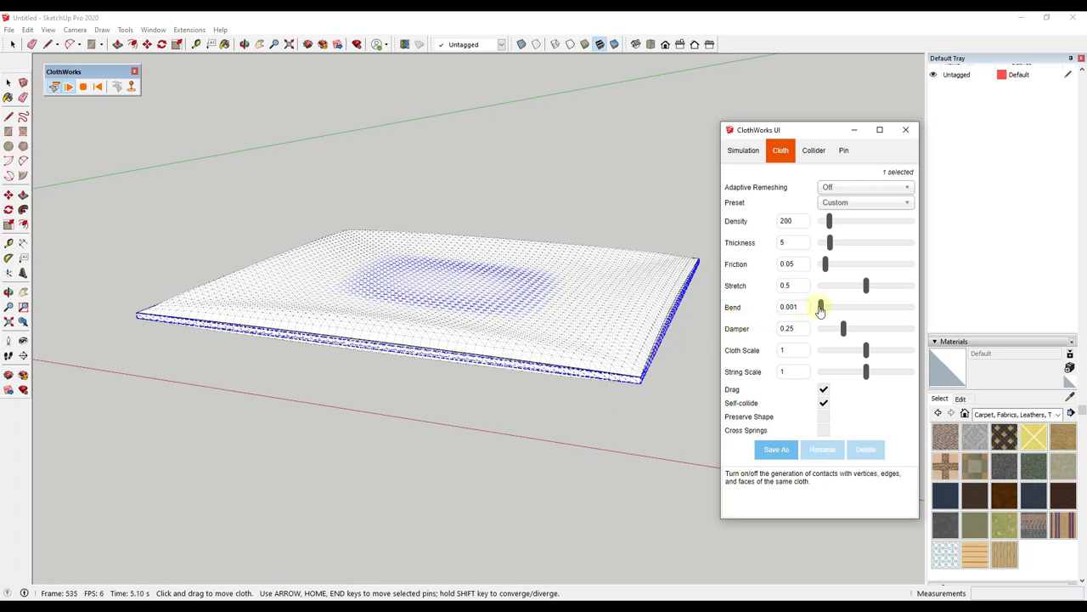
Raise the cloth's bend stiffness in stages up to 0.994 to inflate it into a pillow.
{"action": "left_click_drag", "start_coordinate": [820, 310], "coordinate": [845, 311]}
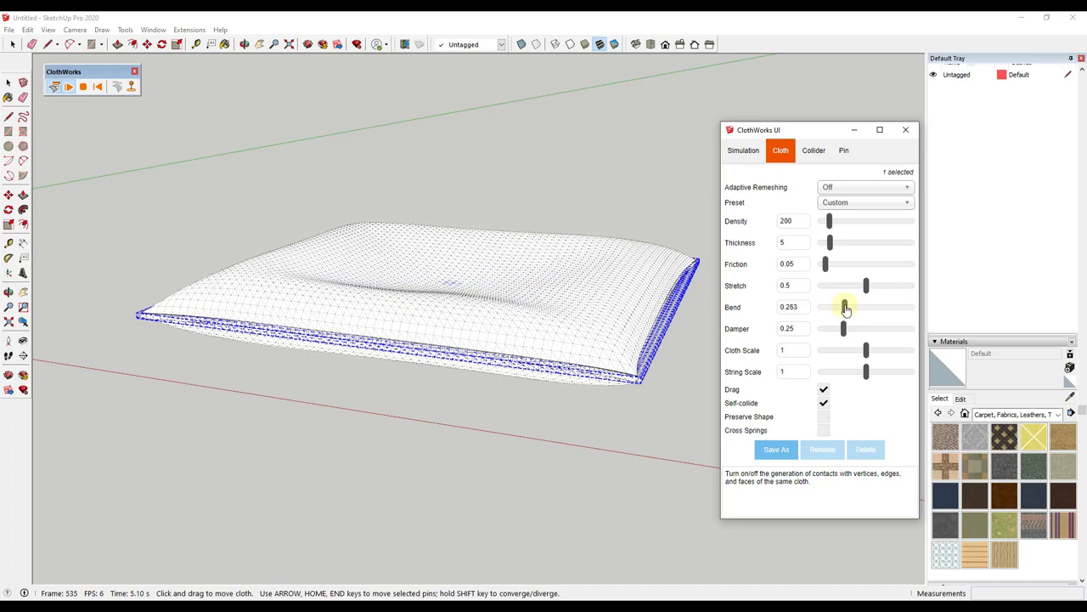
{"action": "left_click_drag", "start_coordinate": [847, 309], "coordinate": [851, 310]}
{"action": "left_click", "coordinate": [537, 311]}
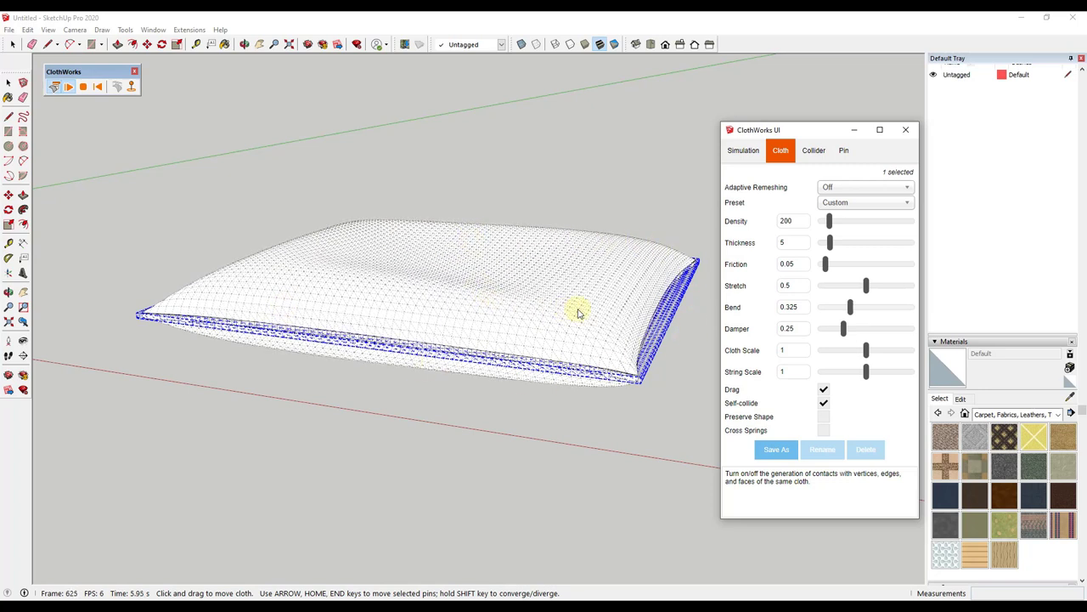
{"action": "left_click_drag", "start_coordinate": [852, 311], "coordinate": [909, 314]}
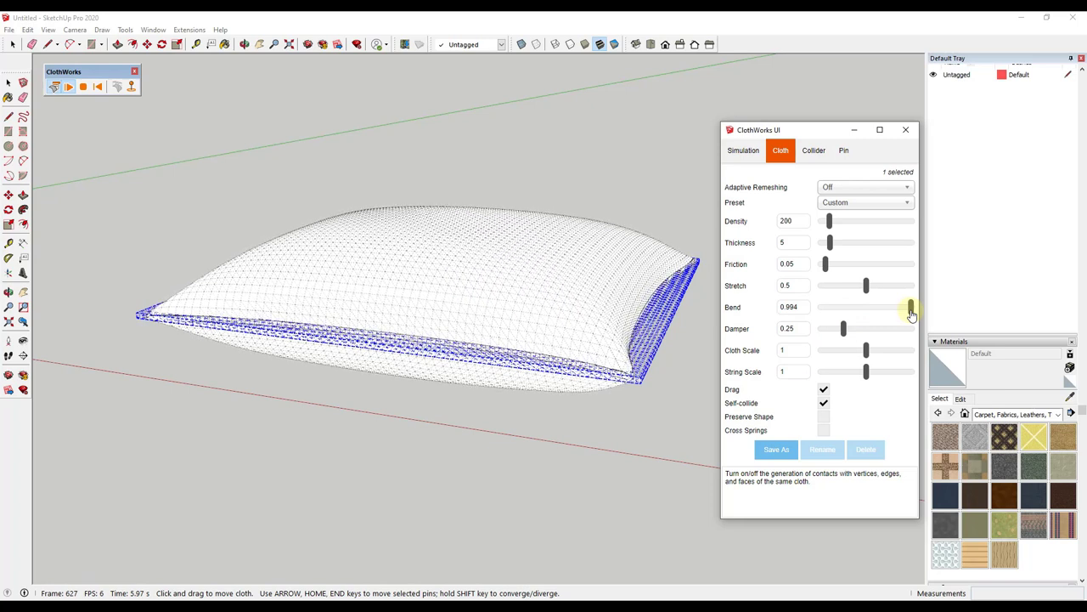
{"action": "left_click", "coordinate": [591, 311]}
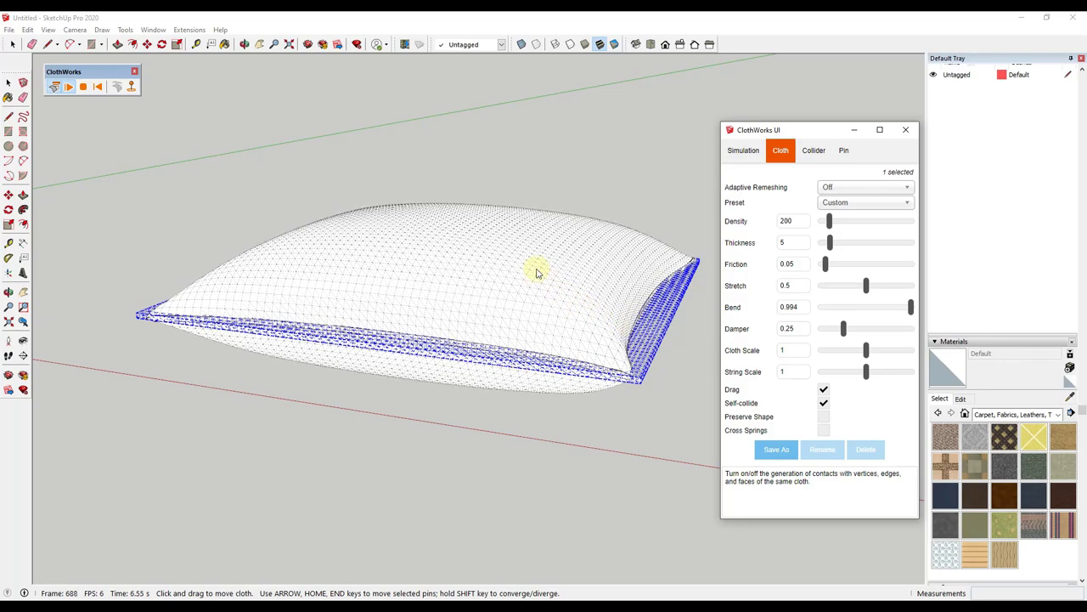
Stop the simulation and examine the inflated pillow from several angles.
{"action": "left_click", "coordinate": [82, 87]}
{"action": "middle_click_drag", "start_coordinate": [666, 360], "coordinate": [481, 274]}
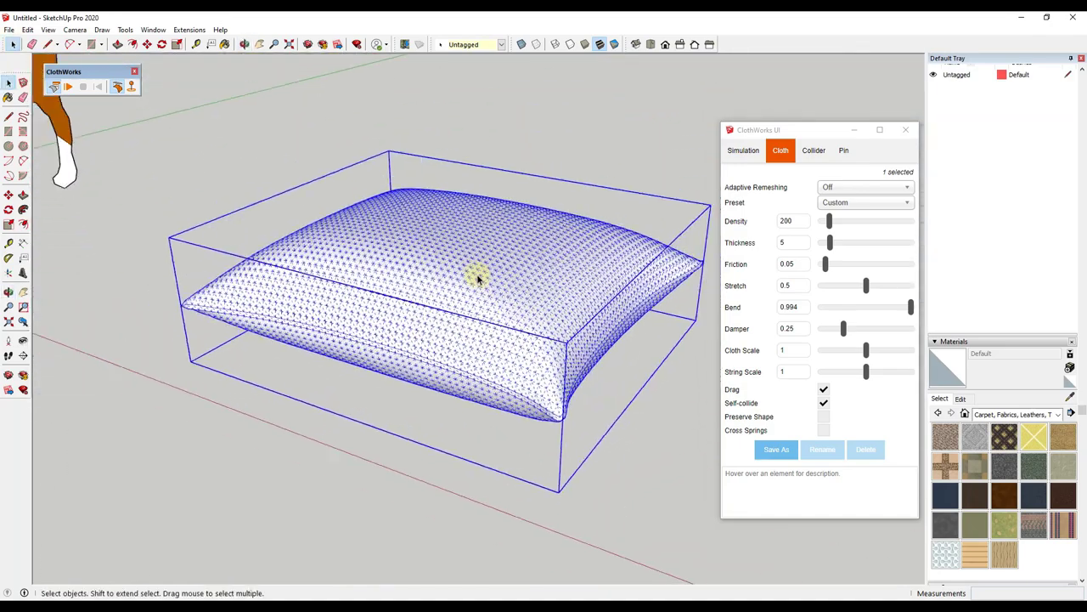
{"action": "middle_click_drag", "start_coordinate": [406, 271], "coordinate": [663, 311]}
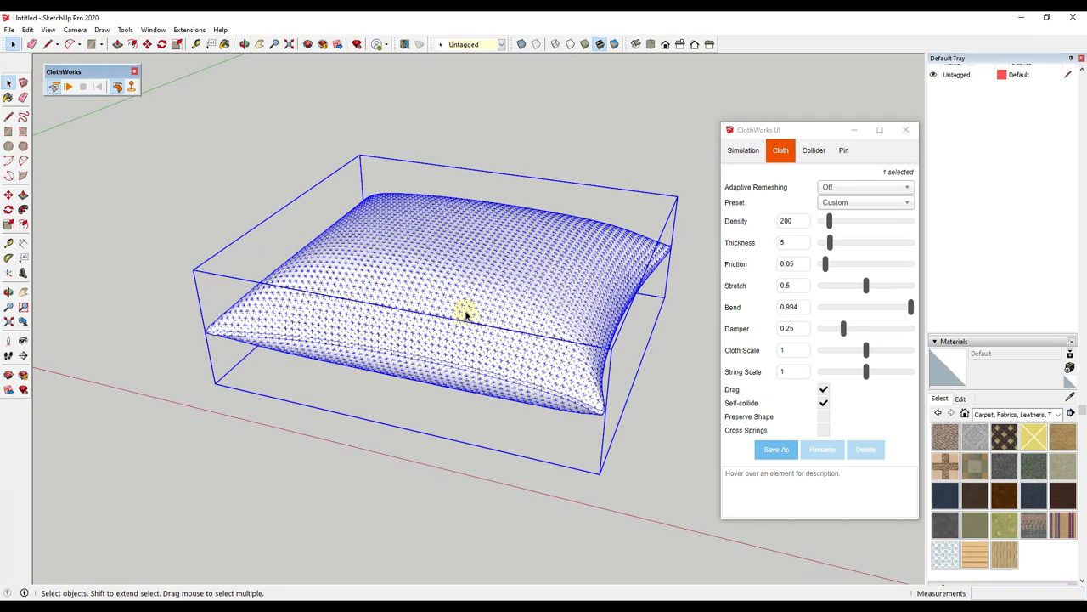
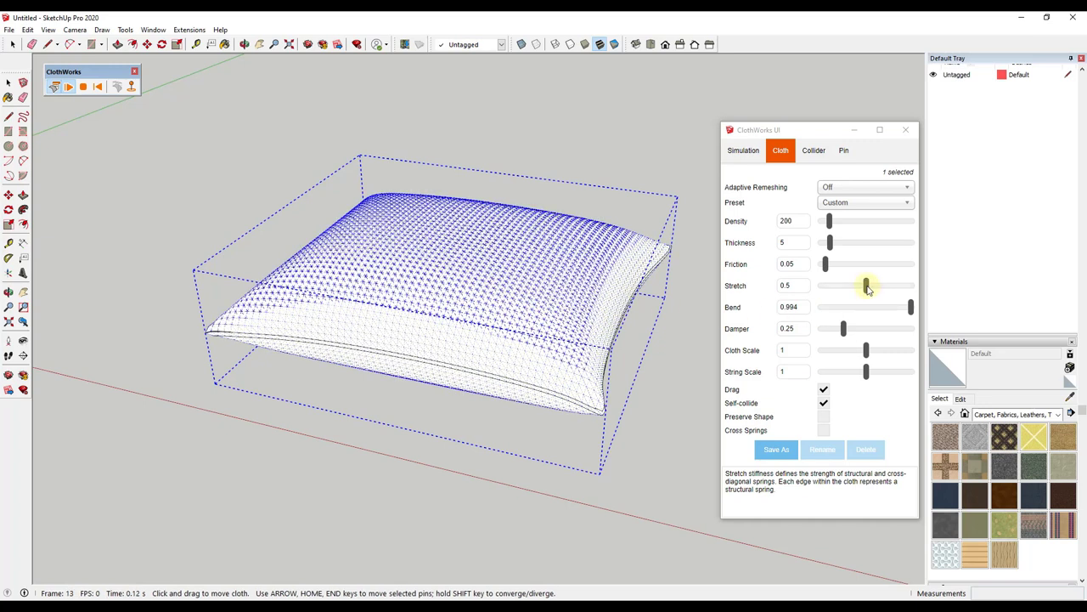
Try different stretch values between 0 and 1 on the simulating pillow and settle on 0.956.
{"action": "left_click_drag", "start_coordinate": [867, 290], "coordinate": [821, 291]}
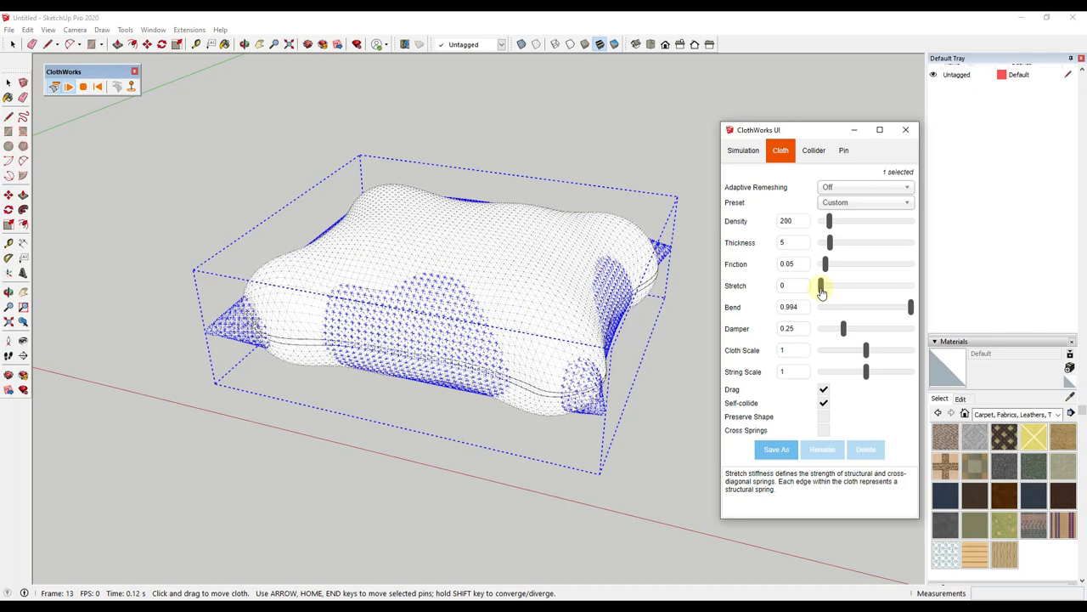
{"action": "left_click_drag", "start_coordinate": [821, 292], "coordinate": [825, 291]}
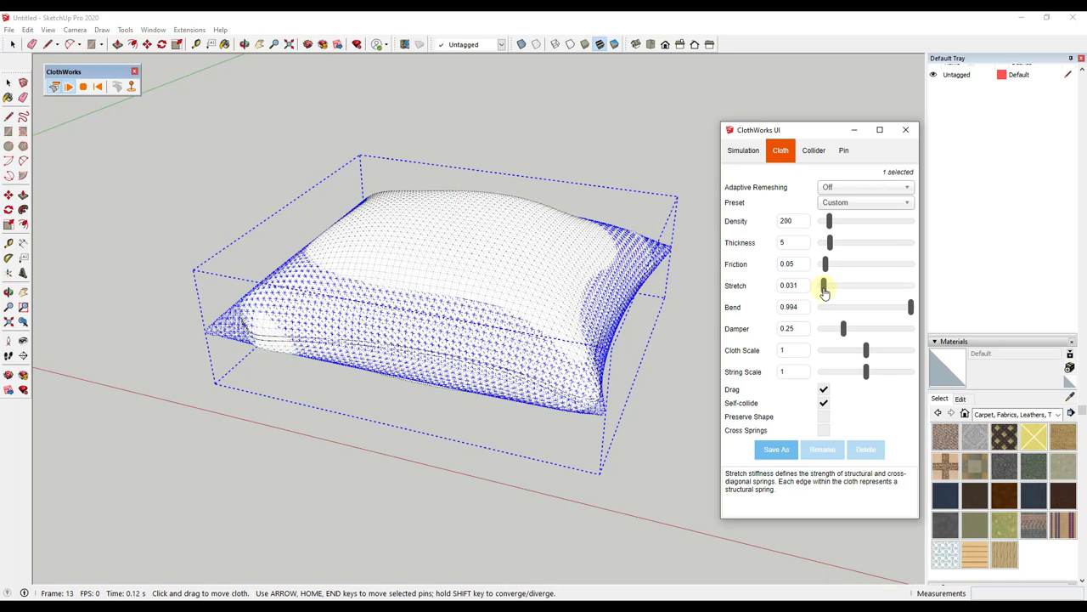
{"action": "left_click_drag", "start_coordinate": [823, 292], "coordinate": [912, 287]}
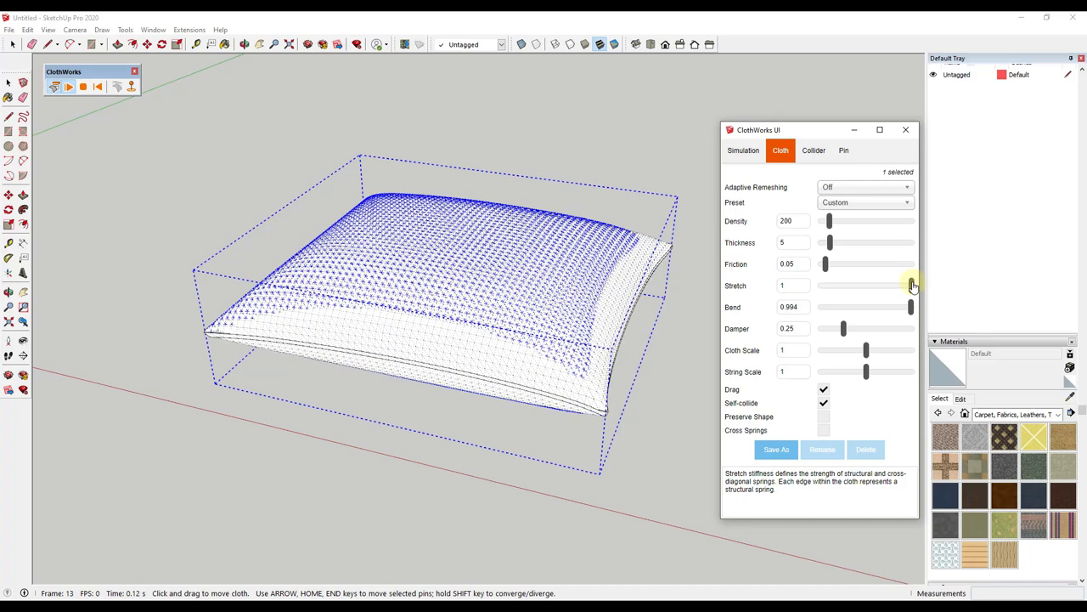
{"action": "mouse_move", "coordinate": [912, 286]}
{"action": "left_mouse_down"}
{"action": "mouse_move", "coordinate": [835, 292]}
{"action": "mouse_move", "coordinate": [915, 290]}
{"action": "left_mouse_up"}
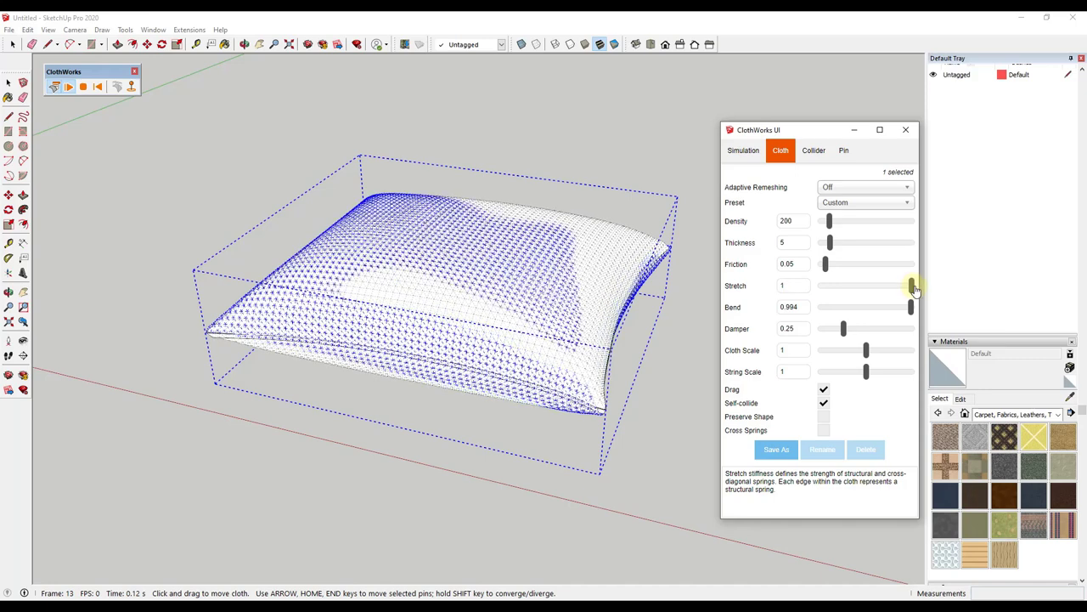
{"action": "left_click_drag", "start_coordinate": [912, 289], "coordinate": [842, 291]}
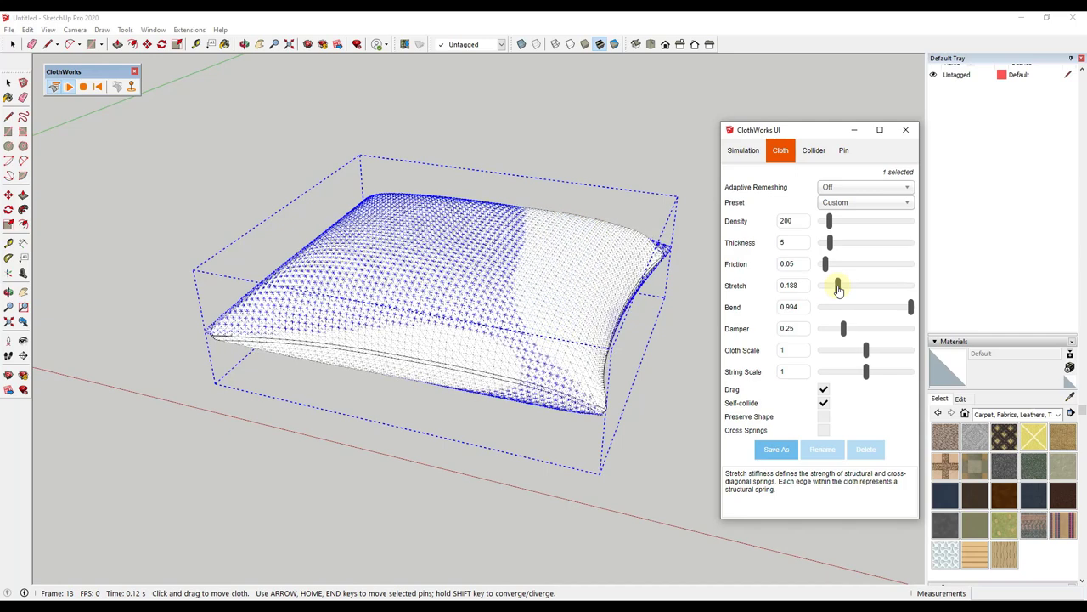
{"action": "left_click_drag", "start_coordinate": [839, 290], "coordinate": [906, 288]}
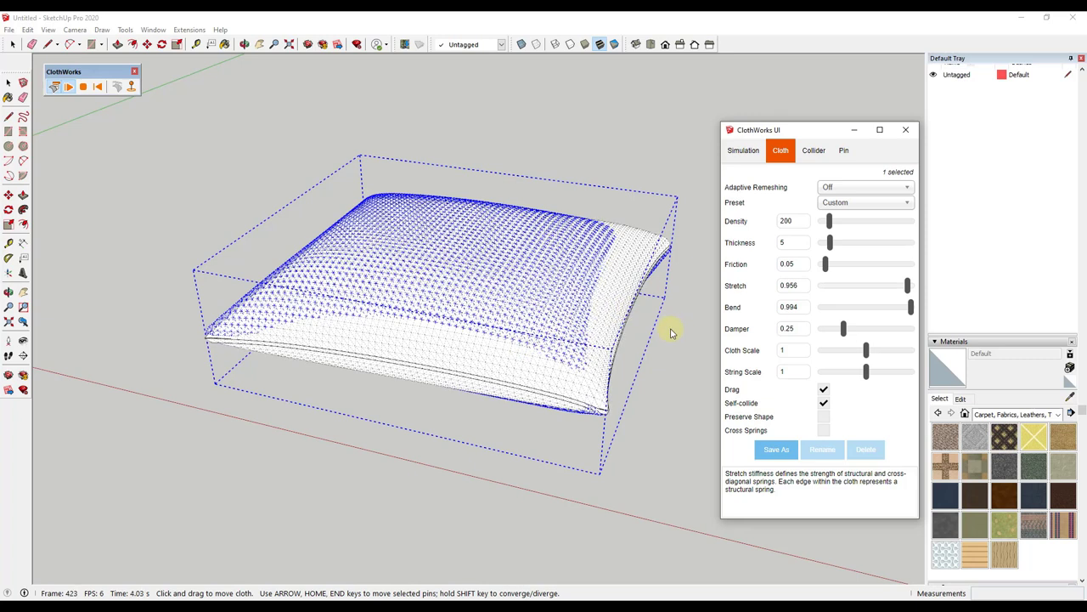
Review the descriptions of Friction and Draw with OpenGL API, and stop the pillow's simulation.
{"action": "left_click", "coordinate": [723, 264]}
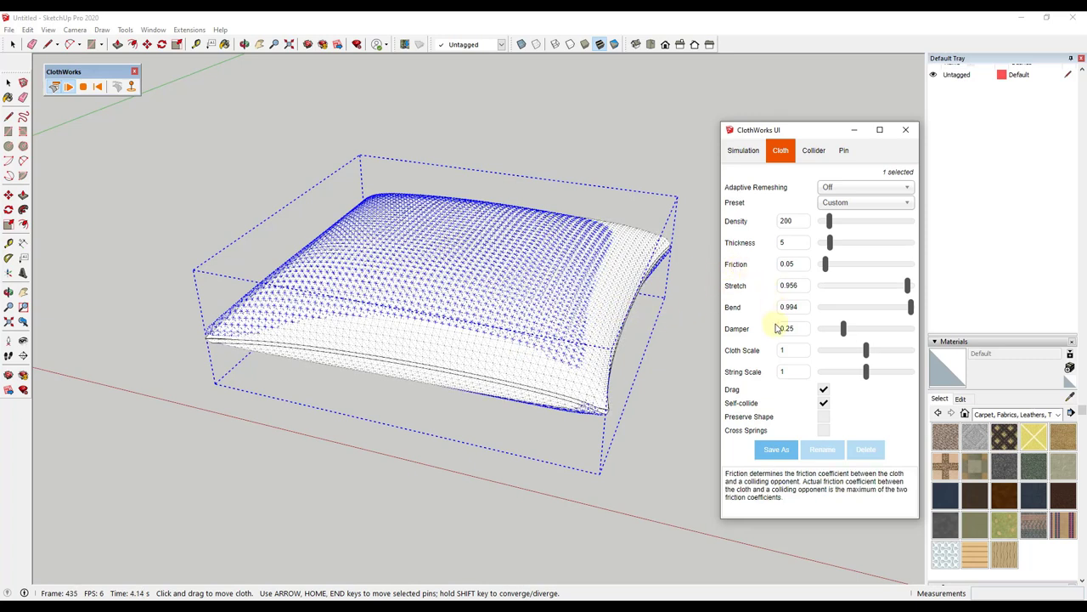
{"action": "left_click", "coordinate": [743, 151]}
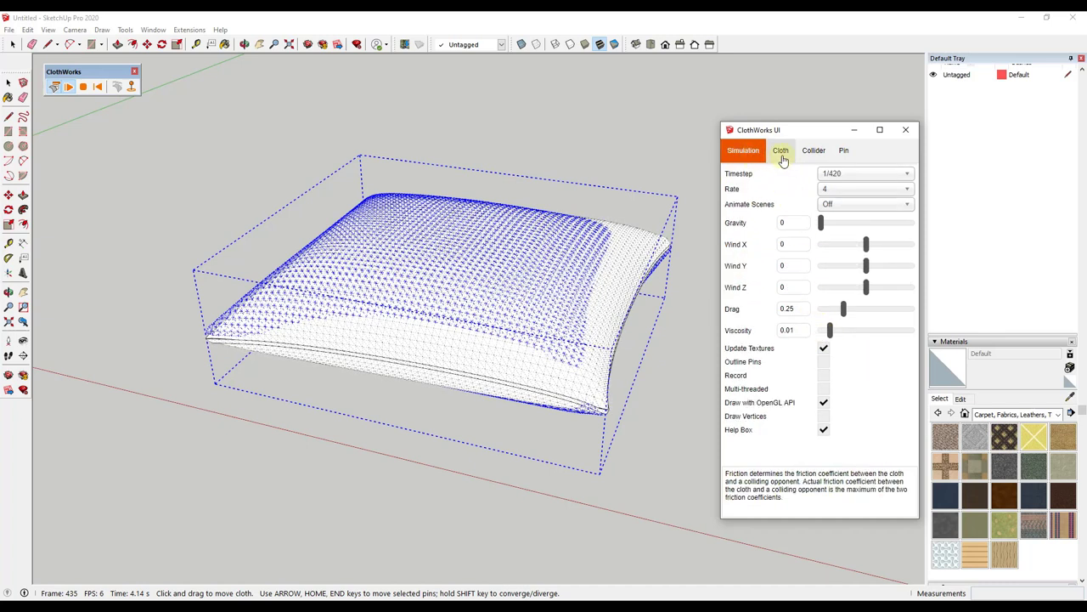
{"action": "left_click", "coordinate": [759, 403]}
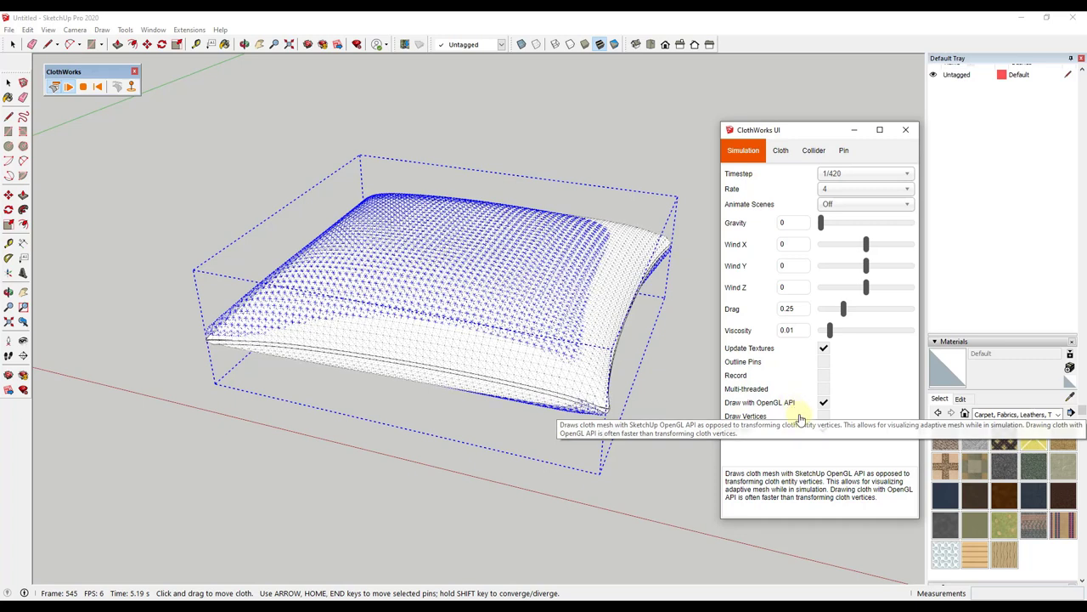
{"action": "left_click", "coordinate": [778, 153]}
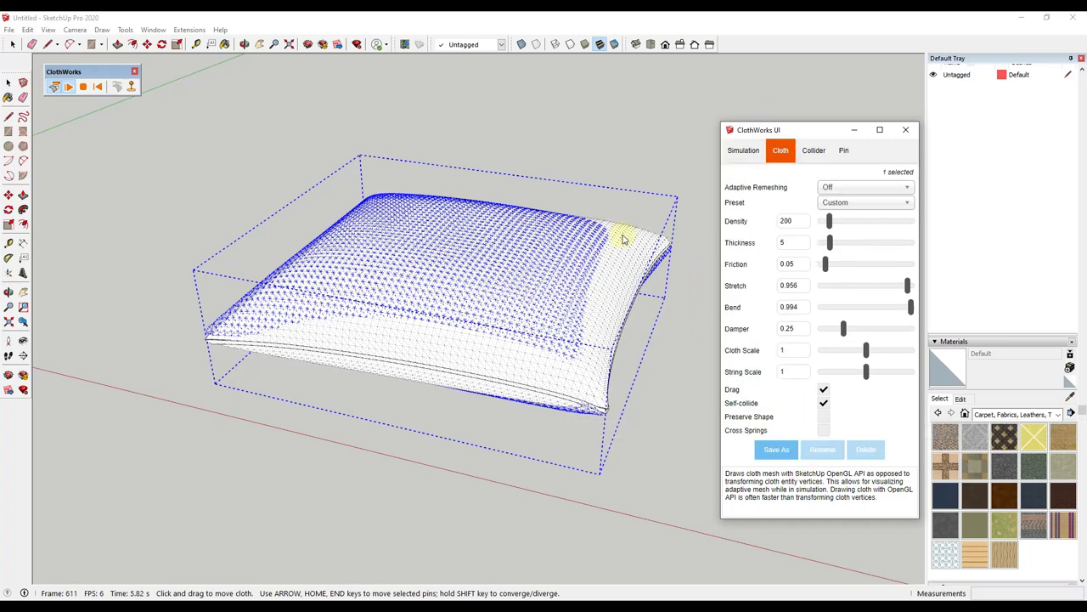
{"action": "middle_click_drag", "start_coordinate": [514, 331], "coordinate": [516, 337]}
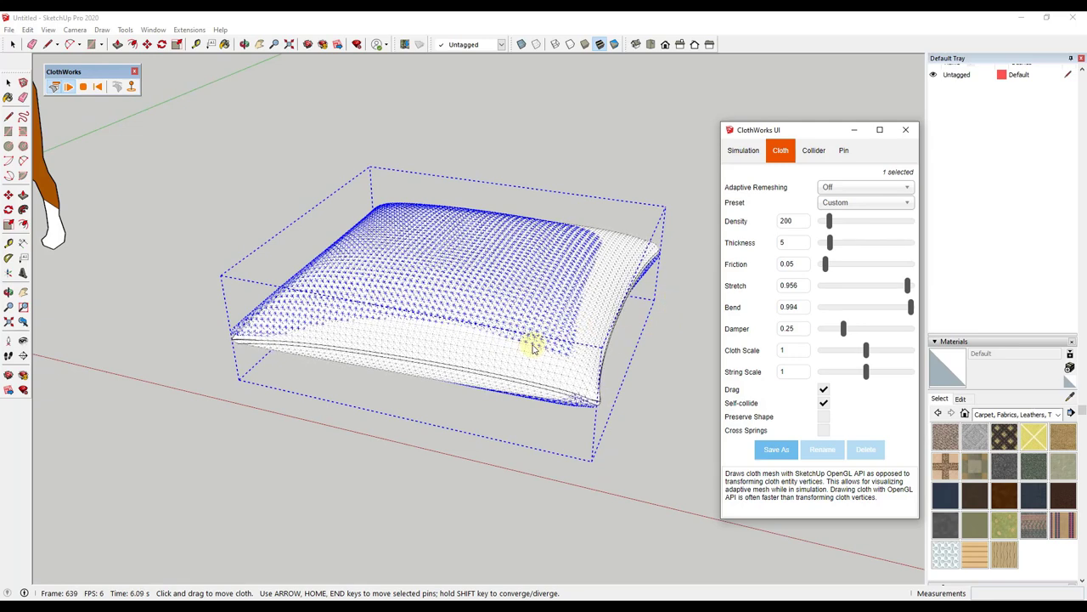
{"action": "scroll", "coordinate": [534, 351], "scroll_direction": "down", "scroll_amount": 3}
{"action": "middle_click_drag", "start_coordinate": [568, 376], "coordinate": [448, 406]}
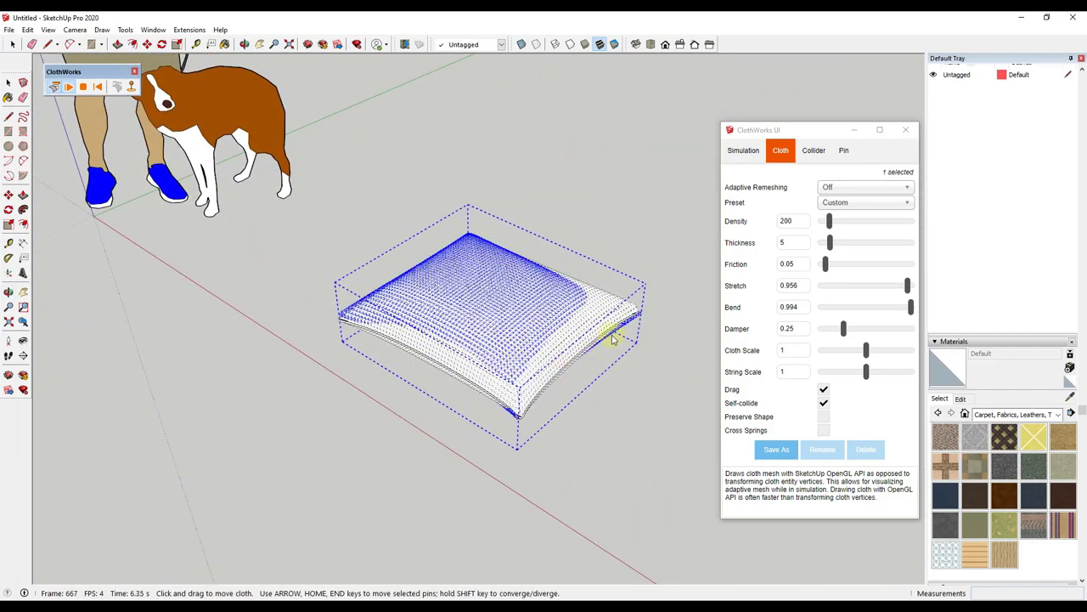
{"action": "left_click", "coordinate": [83, 86]}
{"action": "middle_click_drag", "start_coordinate": [512, 451], "coordinate": [450, 363]}
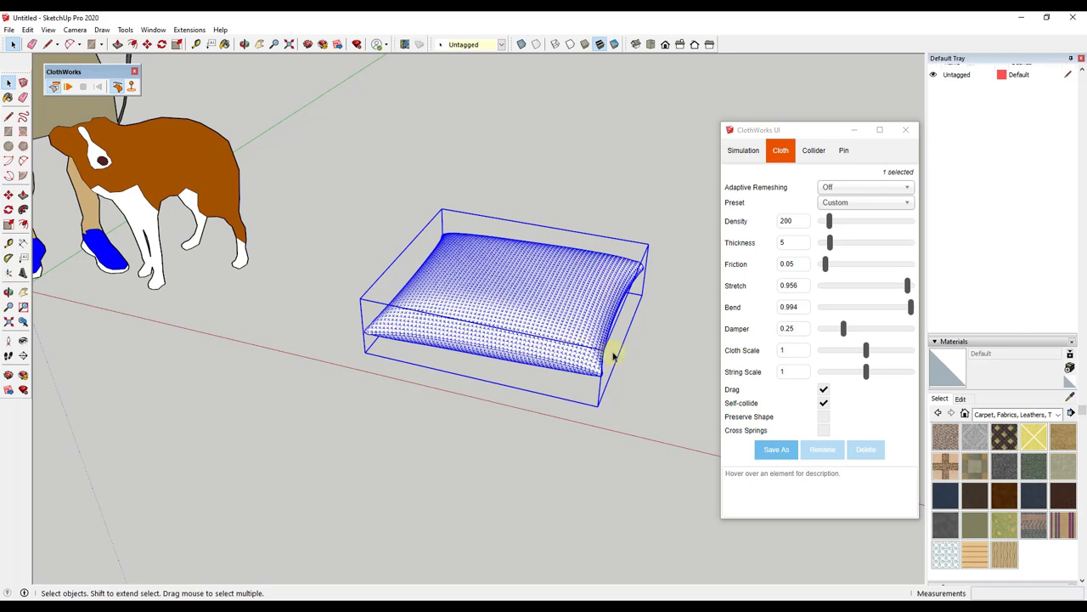
{"action": "middle_click_drag", "start_coordinate": [662, 315], "coordinate": [430, 347]}
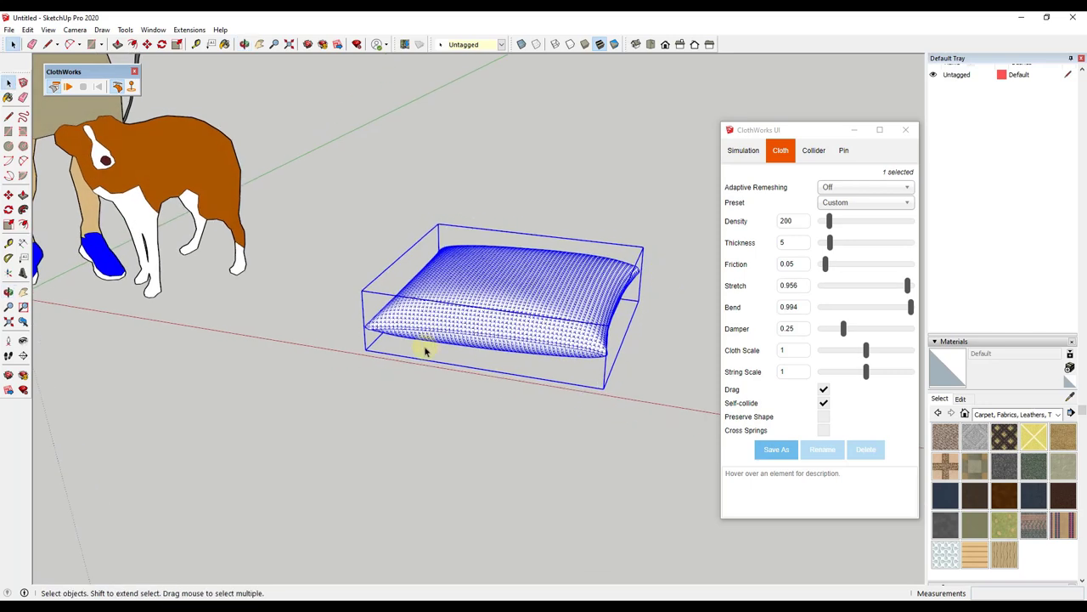
Draw a rectangle of about 8' 9 5/8" by 8' 6 1/2" on the ground beneath the pillow.
{"action": "scroll", "coordinate": [420, 361], "scroll_direction": "down", "scroll_amount": 5}
{"action": "middle_click_drag", "start_coordinate": [450, 383], "coordinate": [402, 370]}
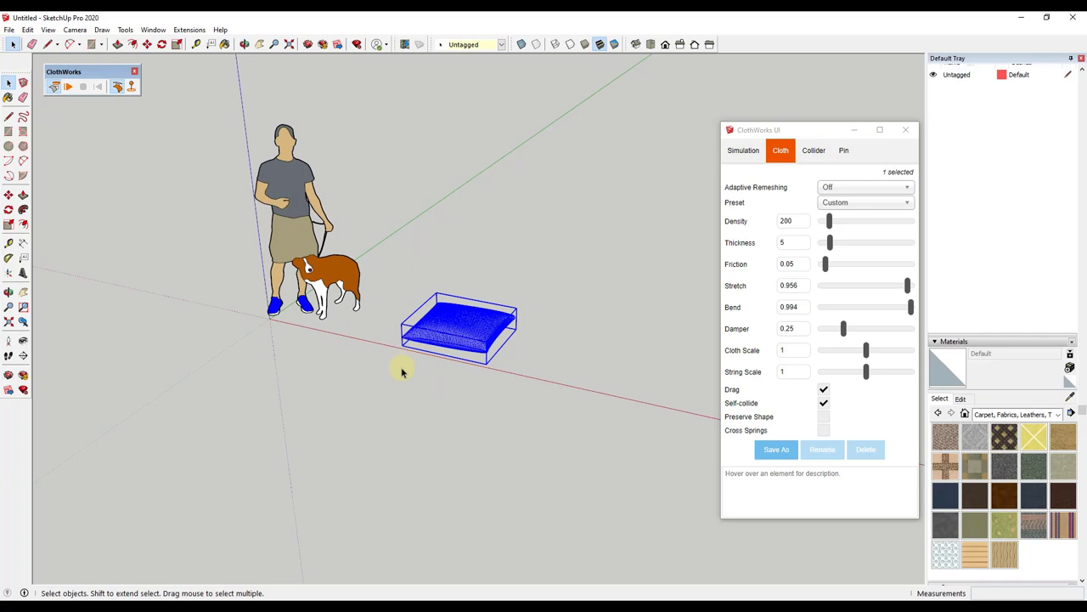
{"action": "key", "text": "r"}
{"action": "left_click", "coordinate": [361, 345]}
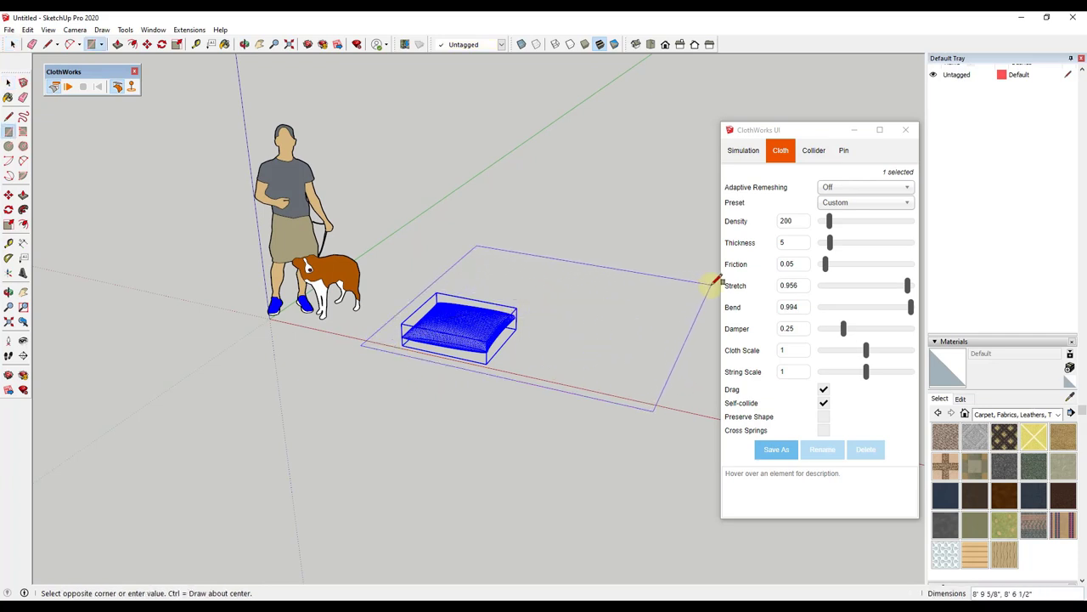
{"action": "left_click", "coordinate": [716, 286]}
Raise the pillow about 4 13/16" so it rests on the ground rectangle, and check its placement from several views.
{"action": "middle_click_drag", "start_coordinate": [529, 267], "coordinate": [510, 329]}
{"action": "key", "text": "q"}
{"action": "key", "text": "space"}
{"action": "key", "text": "m"}
{"action": "left_click", "coordinate": [478, 333]}
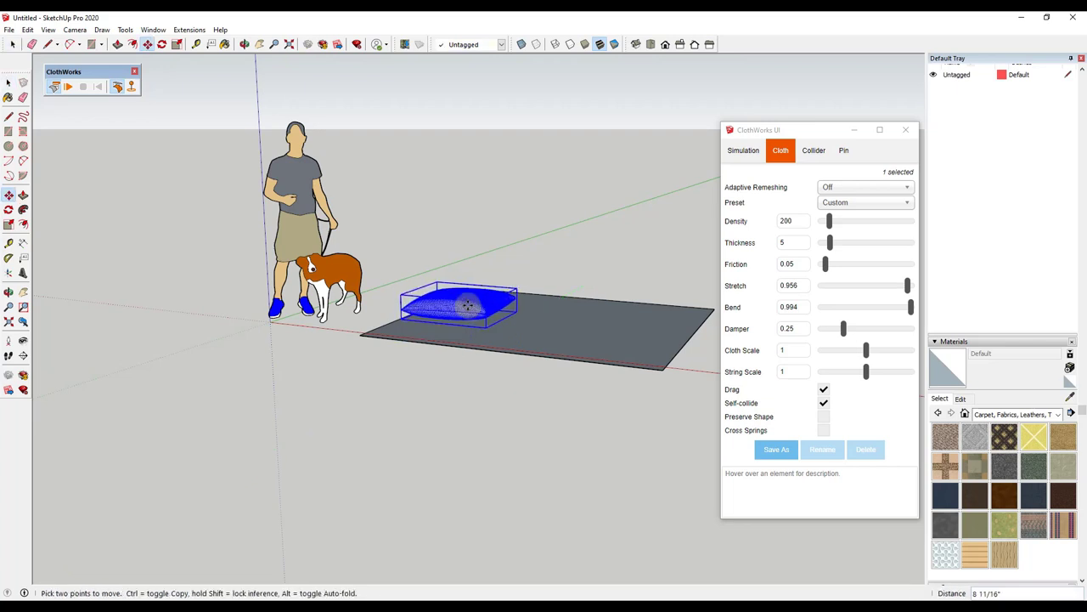
{"action": "left_click", "coordinate": [469, 318]}
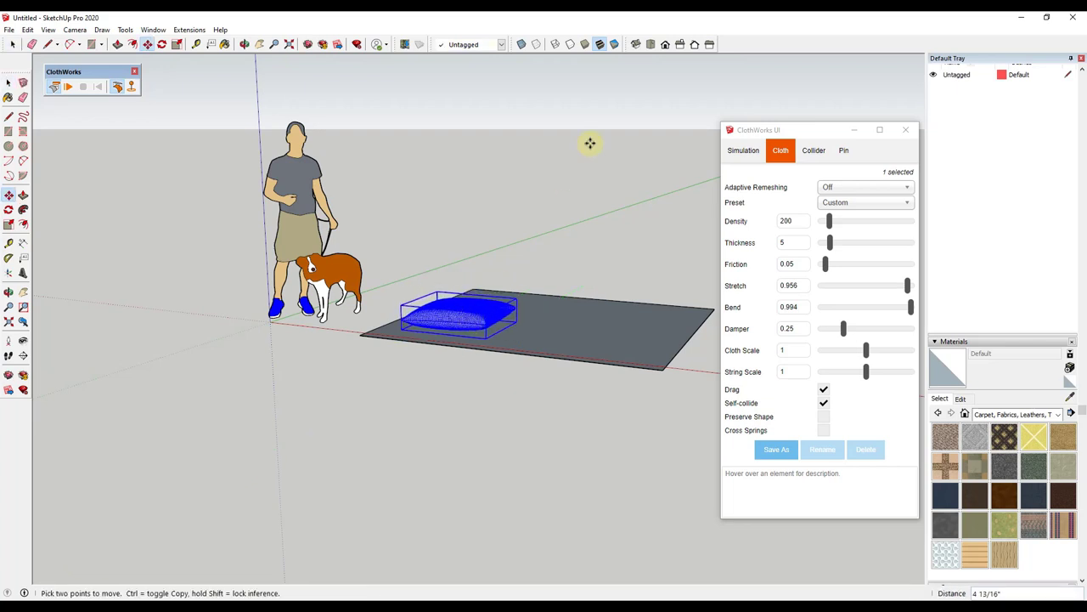
{"action": "left_click", "coordinate": [659, 50]}
{"action": "scroll", "coordinate": [465, 435], "scroll_direction": "up", "scroll_amount": 4}
{"action": "middle_click_drag", "start_coordinate": [463, 432], "coordinate": [250, 456]}
{"action": "scroll", "coordinate": [250, 457], "scroll_direction": "down", "scroll_amount": 3}
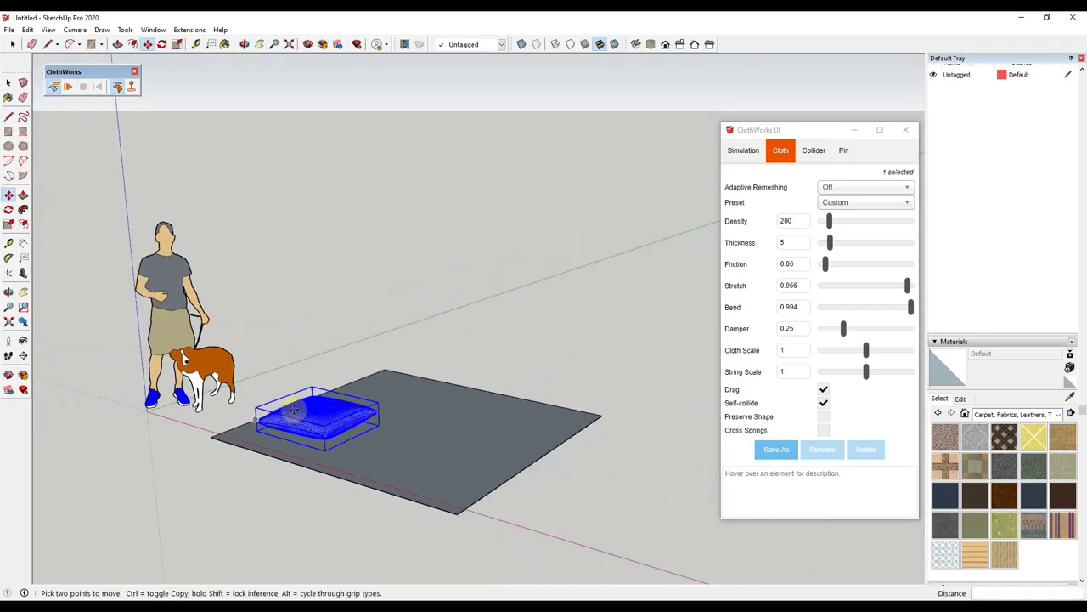
Group the ground rectangle's face together with its bounding edges.
{"action": "key", "text": "space"}
{"action": "left_click", "coordinate": [390, 459]}
{"action": "right_click", "coordinate": [389, 462]}
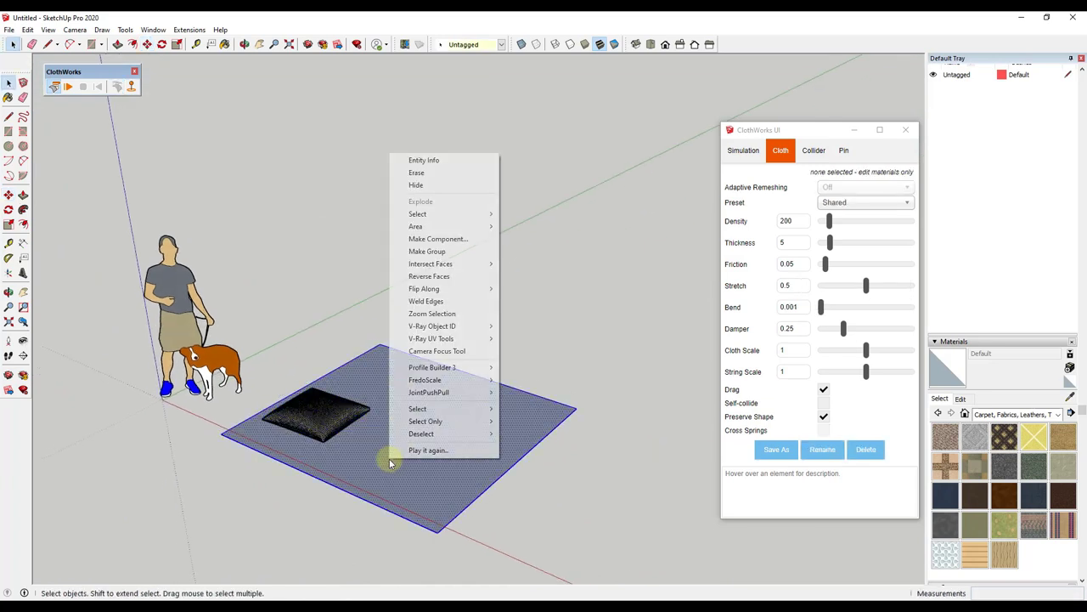
{"action": "left_click", "coordinate": [441, 251]}
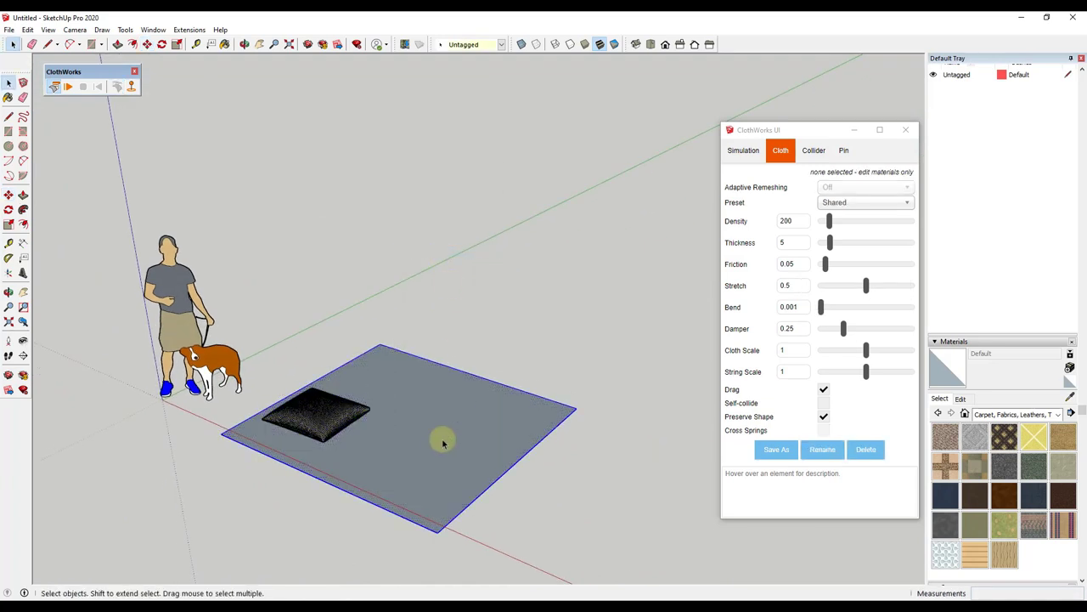
{"action": "double_click", "coordinate": [443, 442]}
{"action": "right_click", "coordinate": [440, 438]}
{"action": "left_click", "coordinate": [476, 252]}
{"action": "left_click", "coordinate": [489, 339]}
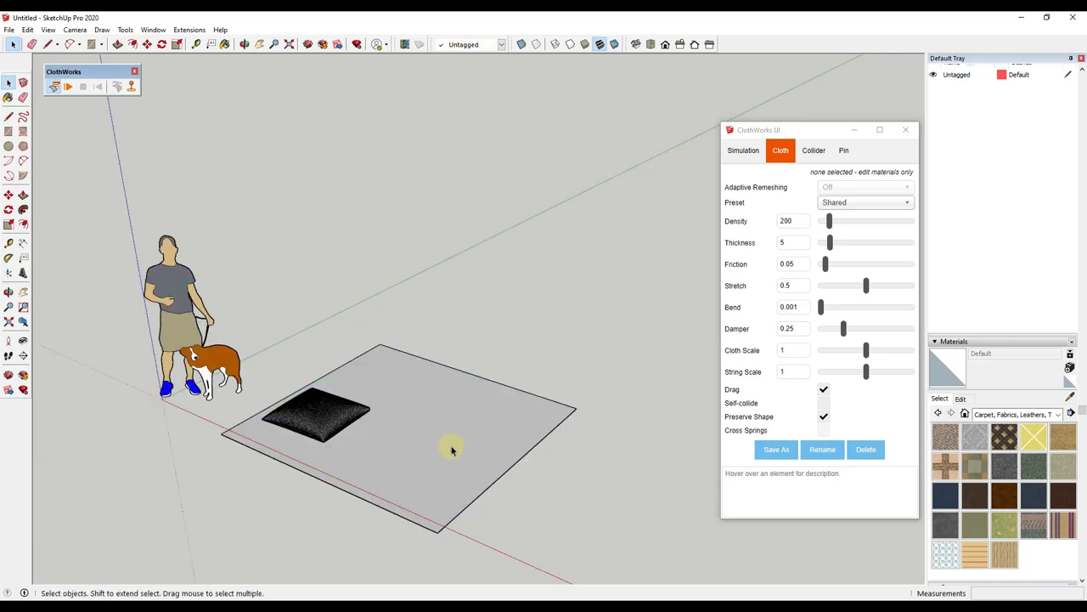
Make the ground group a ClothWorks collider and view how the pillow sits above it.
{"action": "right_click", "coordinate": [448, 448]}
{"action": "mouse_move", "coordinate": [513, 442]}
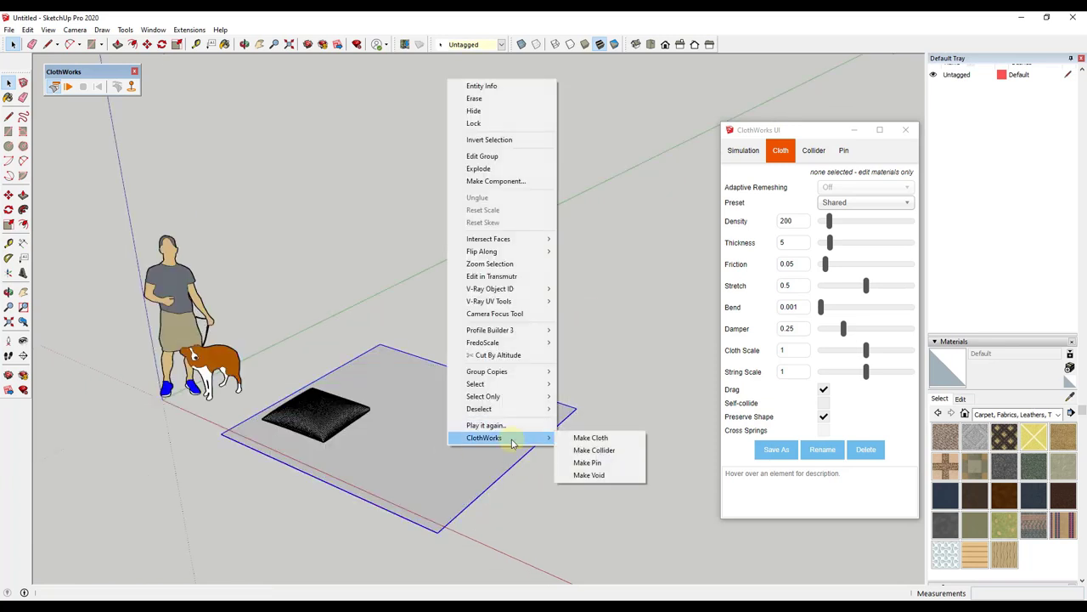
{"action": "left_click", "coordinate": [604, 450]}
{"action": "scroll", "coordinate": [223, 417], "scroll_direction": "up", "scroll_amount": 5}
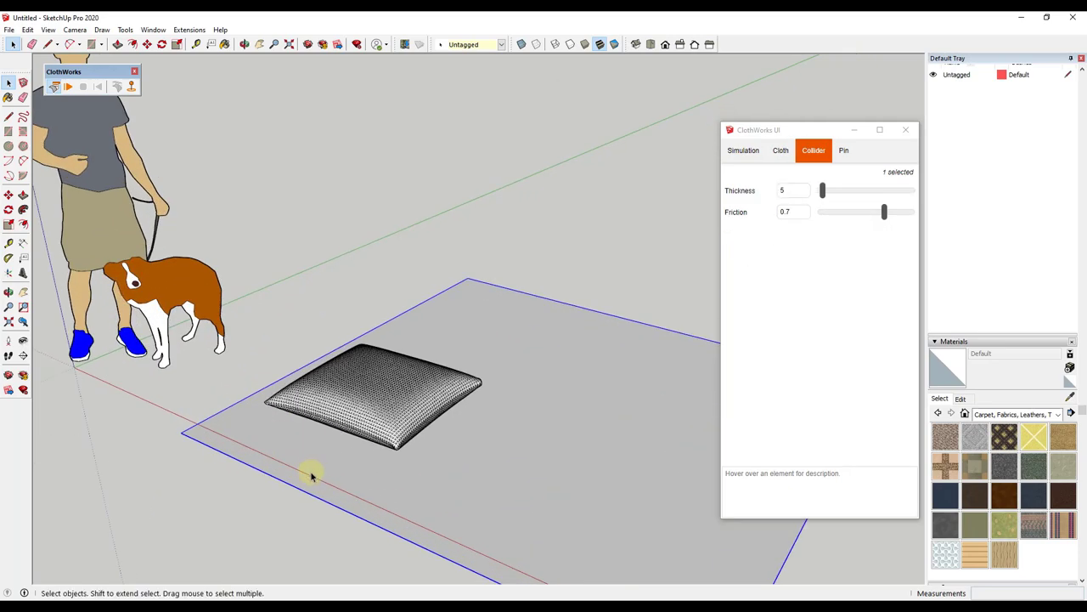
{"action": "left_click_drag", "start_coordinate": [382, 404], "coordinate": [585, 391]}
{"action": "key", "text": "space"}
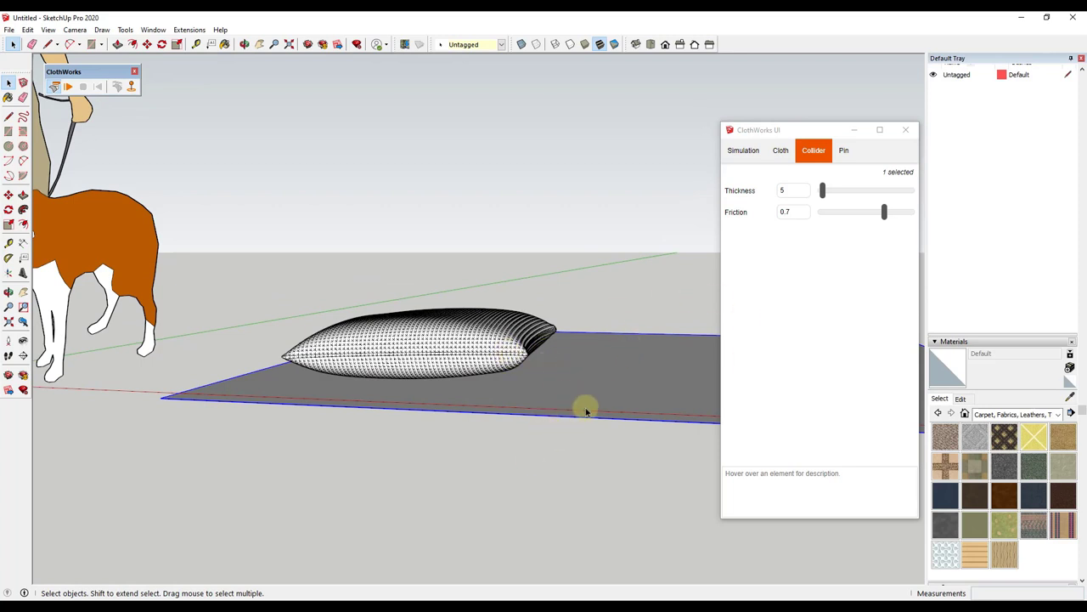
{"action": "key", "text": "o"}
{"action": "left_click_drag", "start_coordinate": [497, 374], "coordinate": [485, 405]}
{"action": "key", "text": "space"}
Review the pillow's cloth and simulation settings, start the simulation, and watch the pillow settle on the ground from several angles.
{"action": "left_click", "coordinate": [472, 361]}
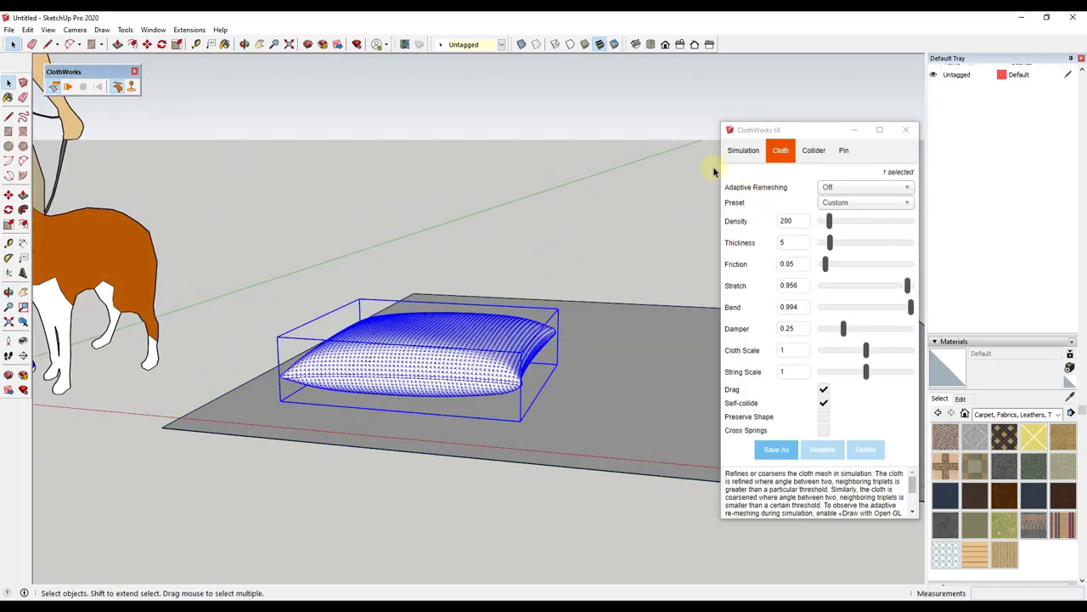
{"action": "left_click", "coordinate": [739, 156]}
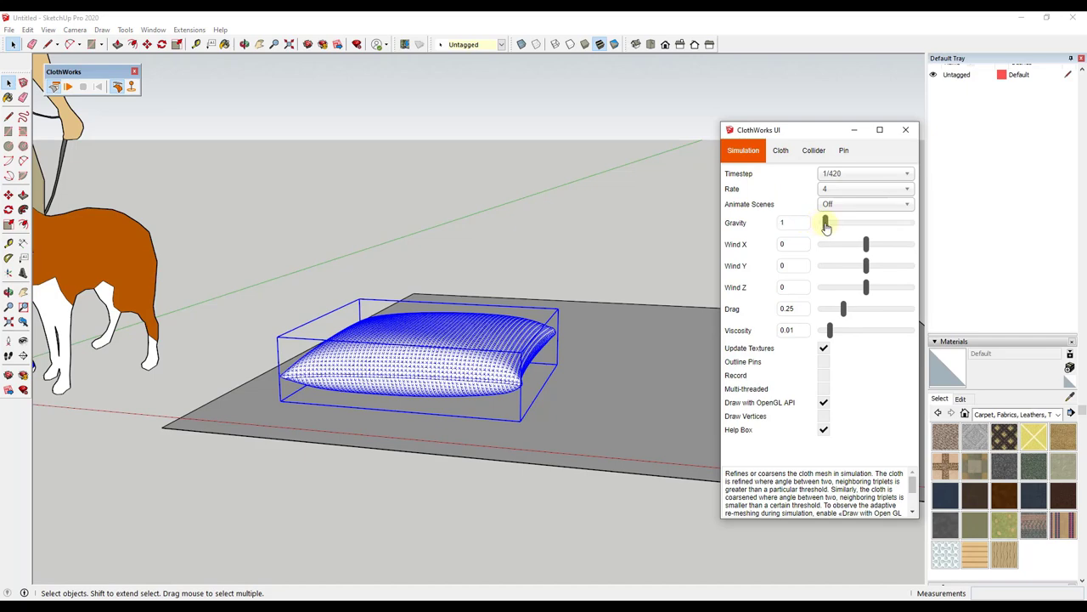
{"action": "left_click", "coordinate": [521, 377]}
{"action": "middle_click_drag", "start_coordinate": [496, 381], "coordinate": [121, 138]}
{"action": "left_click", "coordinate": [68, 86]}
{"action": "middle_click_drag", "start_coordinate": [333, 439], "coordinate": [510, 359]}
{"action": "scroll", "coordinate": [501, 362], "scroll_direction": "up", "scroll_amount": 1}
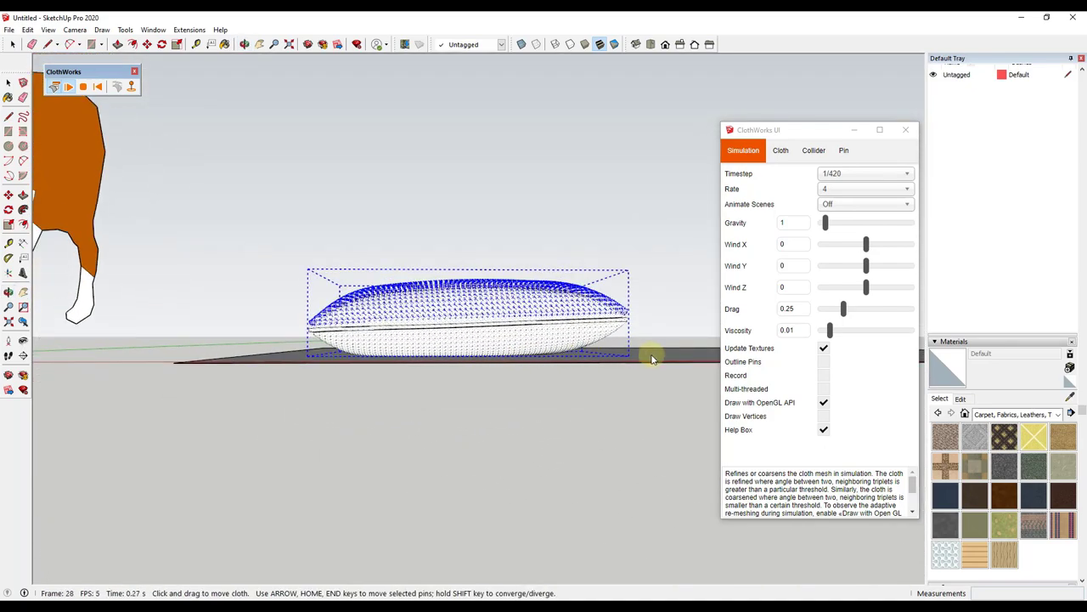
{"action": "middle_click_drag", "start_coordinate": [660, 359], "coordinate": [432, 488]}
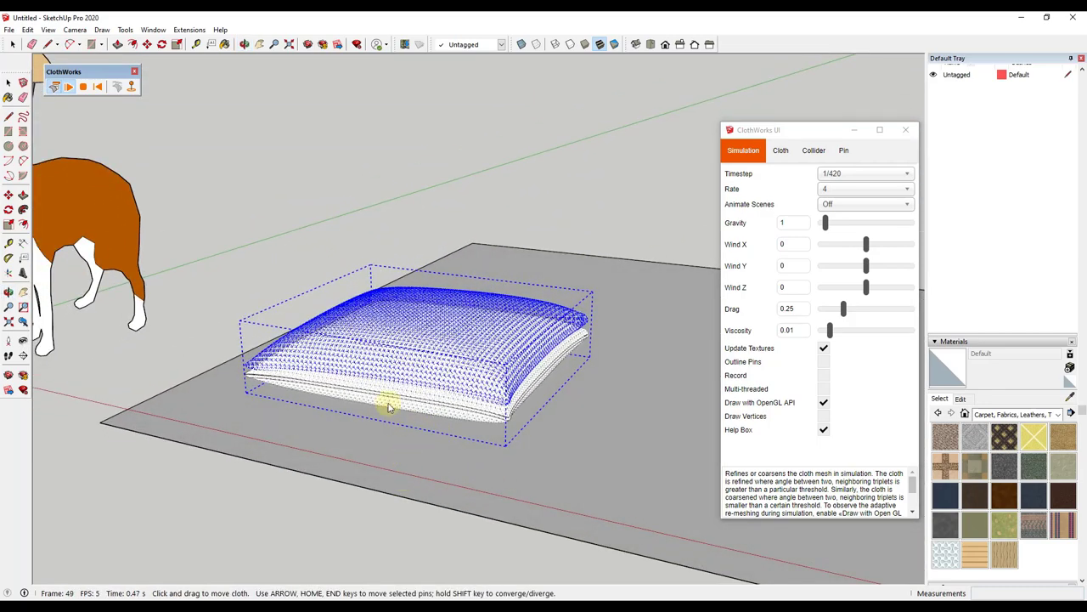
{"action": "scroll", "coordinate": [379, 408], "scroll_direction": "up", "scroll_amount": 3}
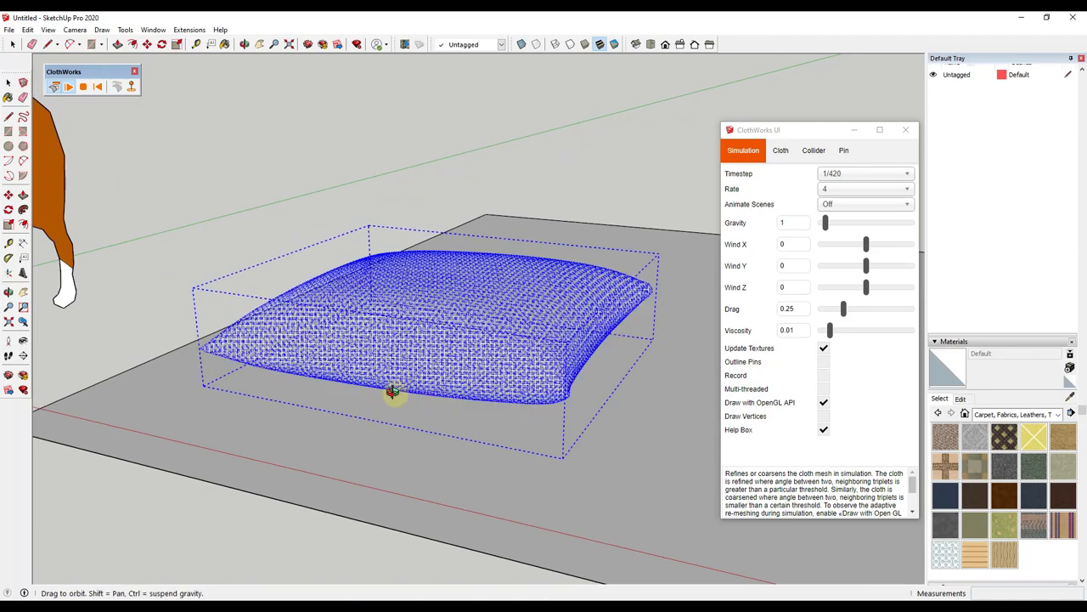
{"action": "middle_click_drag", "start_coordinate": [379, 405], "coordinate": [517, 323]}
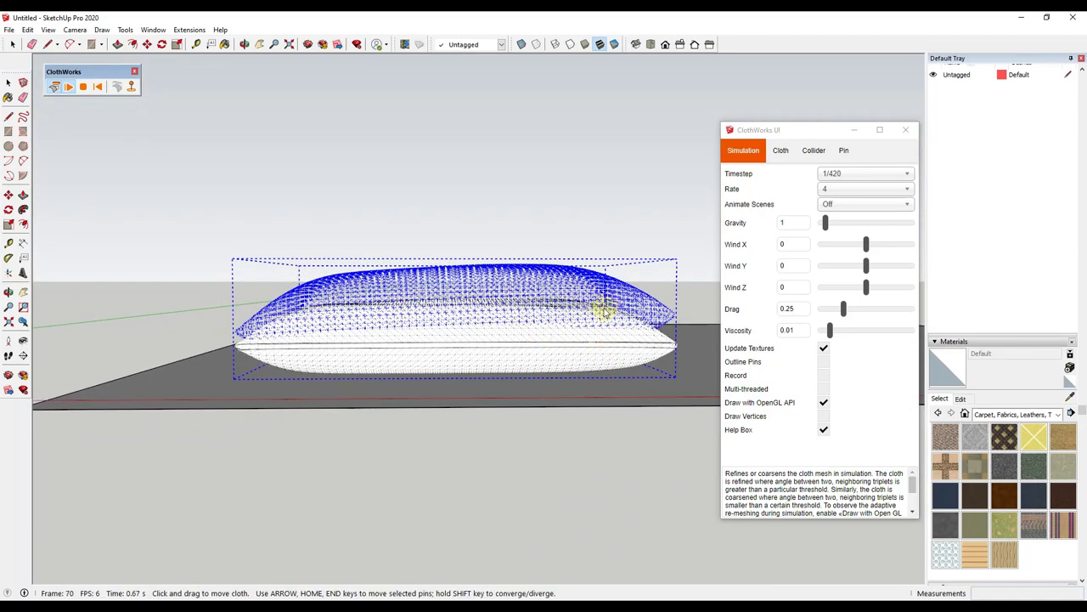
Try a gravity of 1.1 and a lower stretch on the pillow, and inspect the simulated shape from different angles.
{"action": "mouse_move", "coordinate": [824, 224]}
{"action": "left_mouse_down"}
{"action": "mouse_move", "coordinate": [847, 226]}
{"action": "mouse_move", "coordinate": [827, 229]}
{"action": "left_mouse_up"}
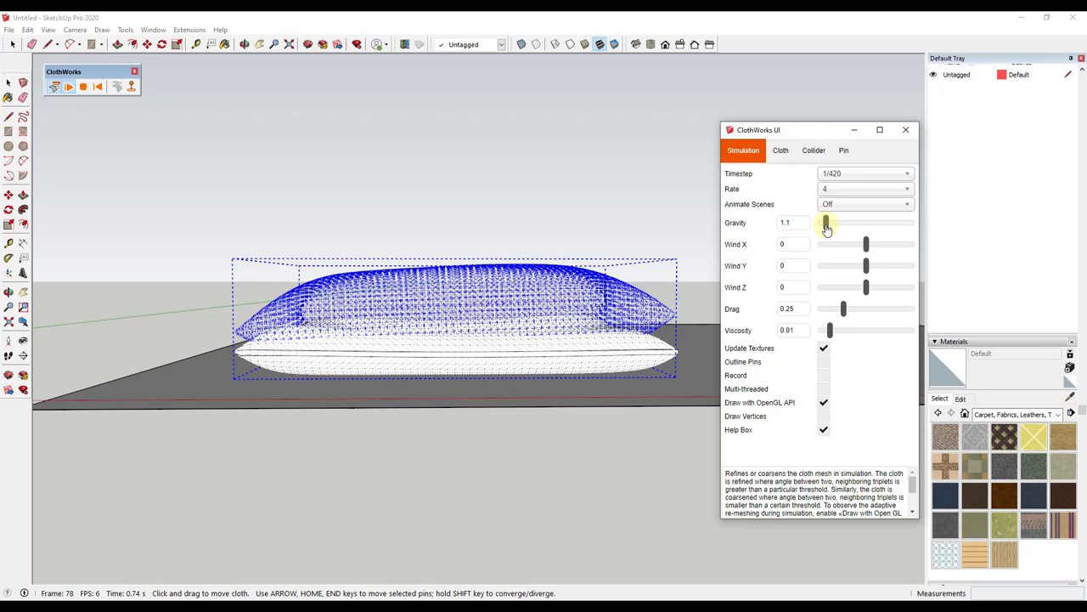
{"action": "left_click", "coordinate": [780, 153]}
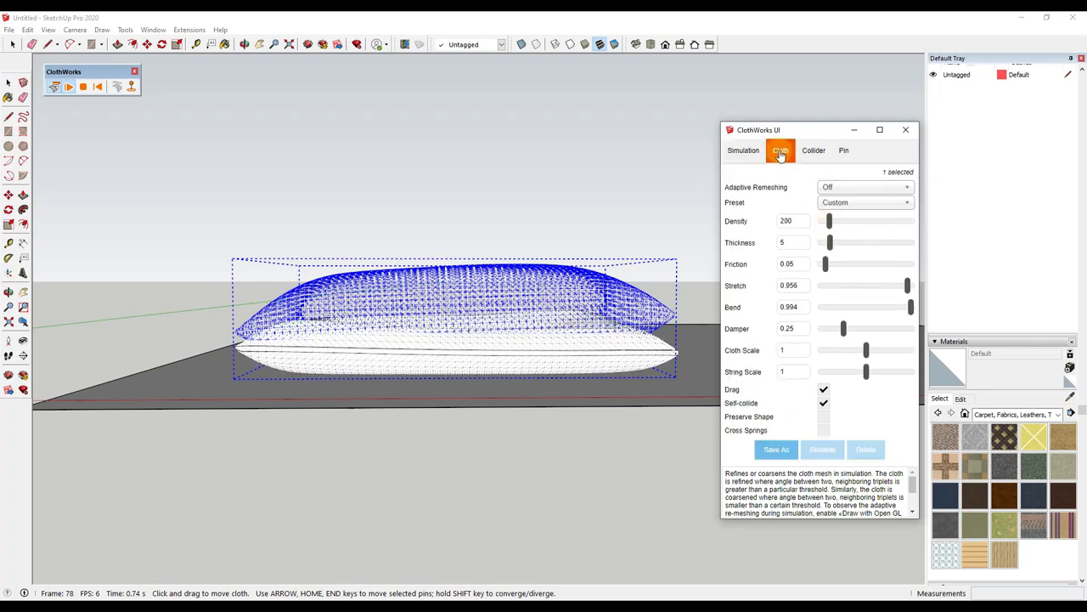
{"action": "left_click_drag", "start_coordinate": [907, 287], "coordinate": [881, 289]}
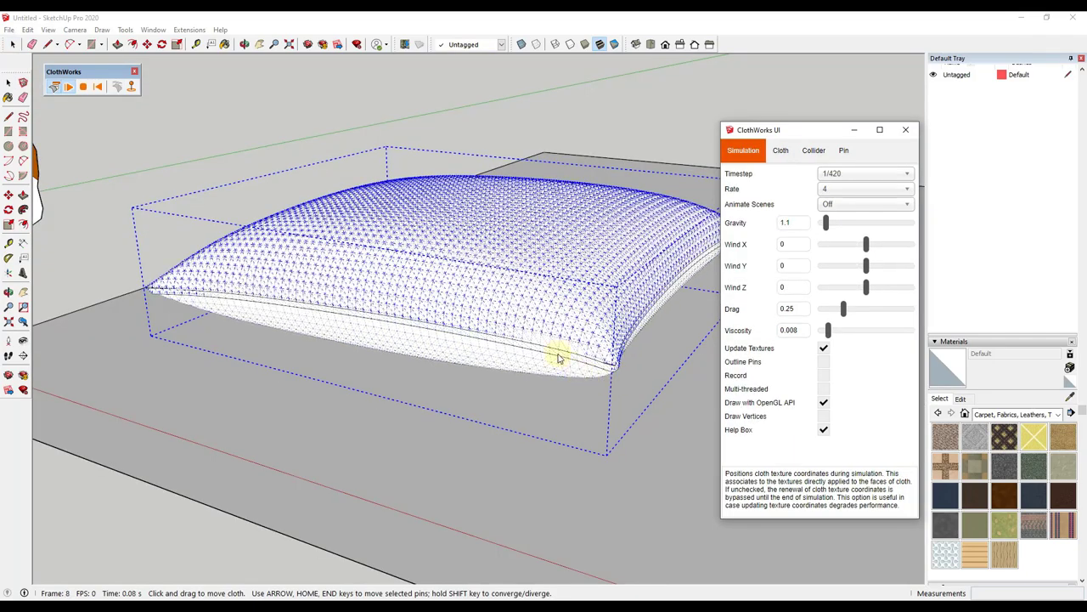
{"action": "middle_click_drag", "start_coordinate": [527, 413], "coordinate": [539, 359]}
{"action": "middle_click_drag", "start_coordinate": [474, 425], "coordinate": [675, 329]}
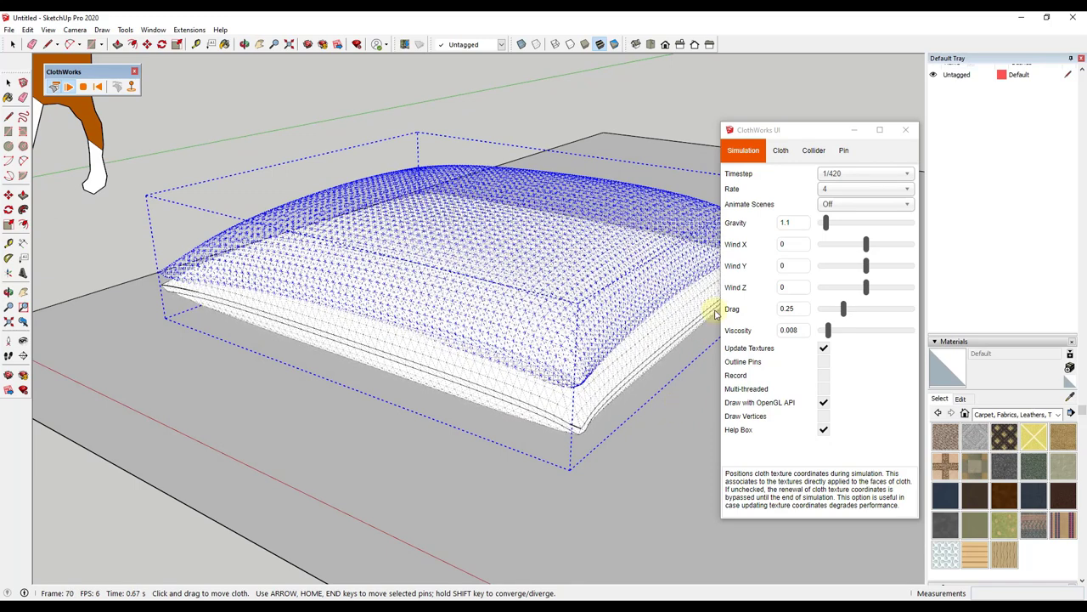
{"action": "middle_click_drag", "start_coordinate": [457, 349], "coordinate": [680, 206]}
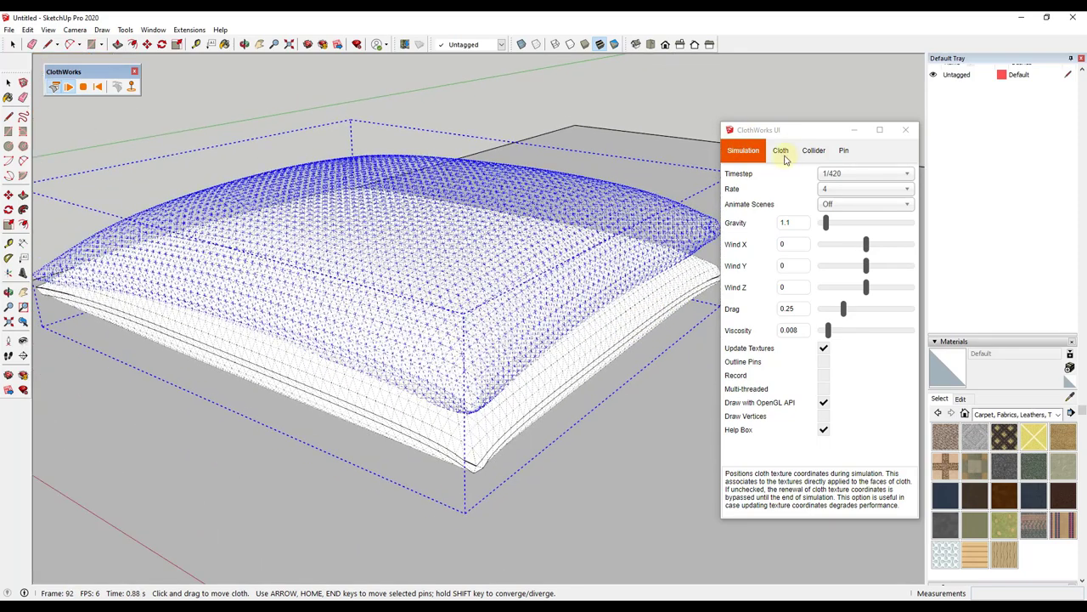
Set the pillow's stretch to 0.056 and bend to 0.244, and tug on its side to test the cloth.
{"action": "left_click", "coordinate": [782, 152]}
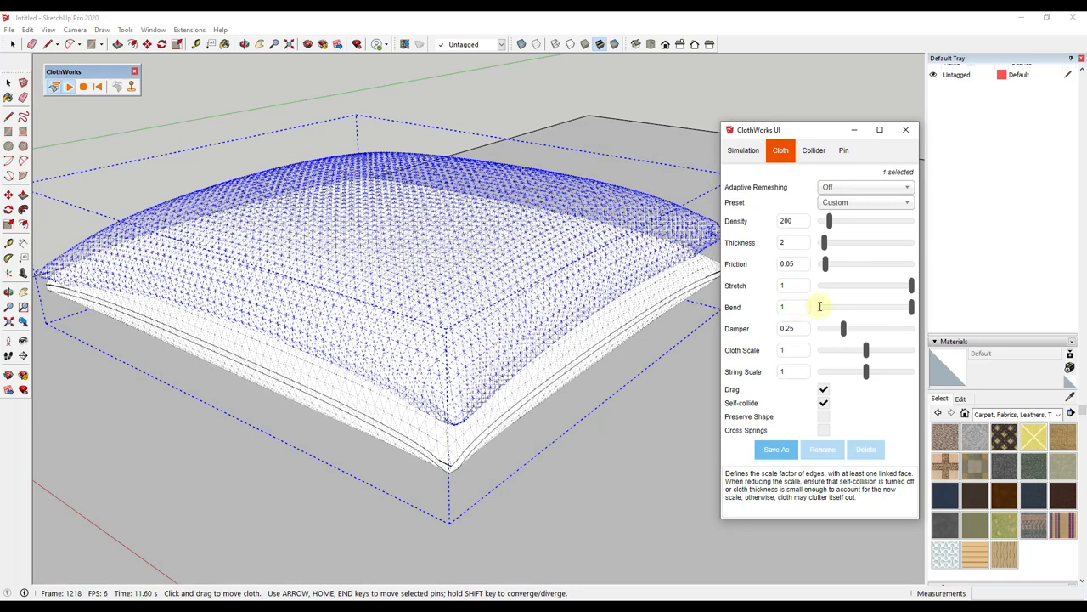
{"action": "left_click_drag", "start_coordinate": [912, 286], "coordinate": [825, 286]}
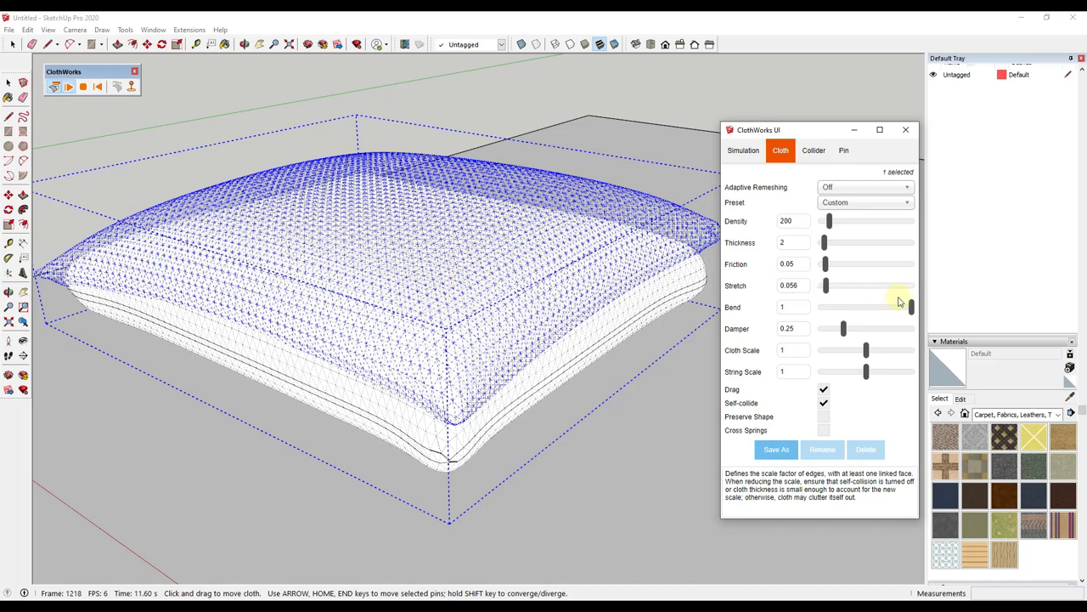
{"action": "left_click_drag", "start_coordinate": [911, 306], "coordinate": [845, 313]}
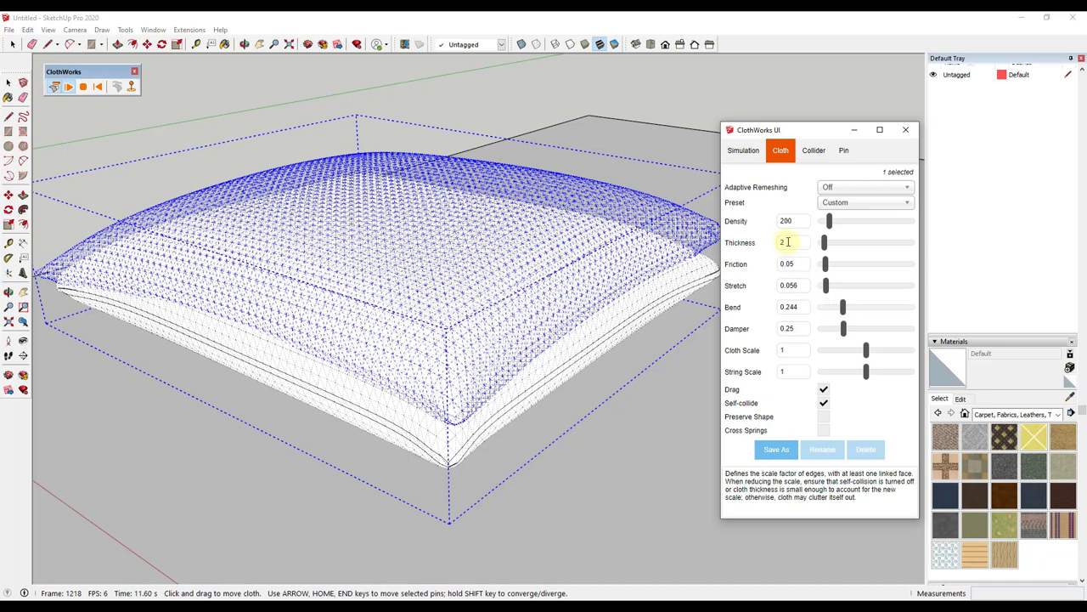
{"action": "left_click_drag", "start_coordinate": [530, 378], "coordinate": [516, 375]}
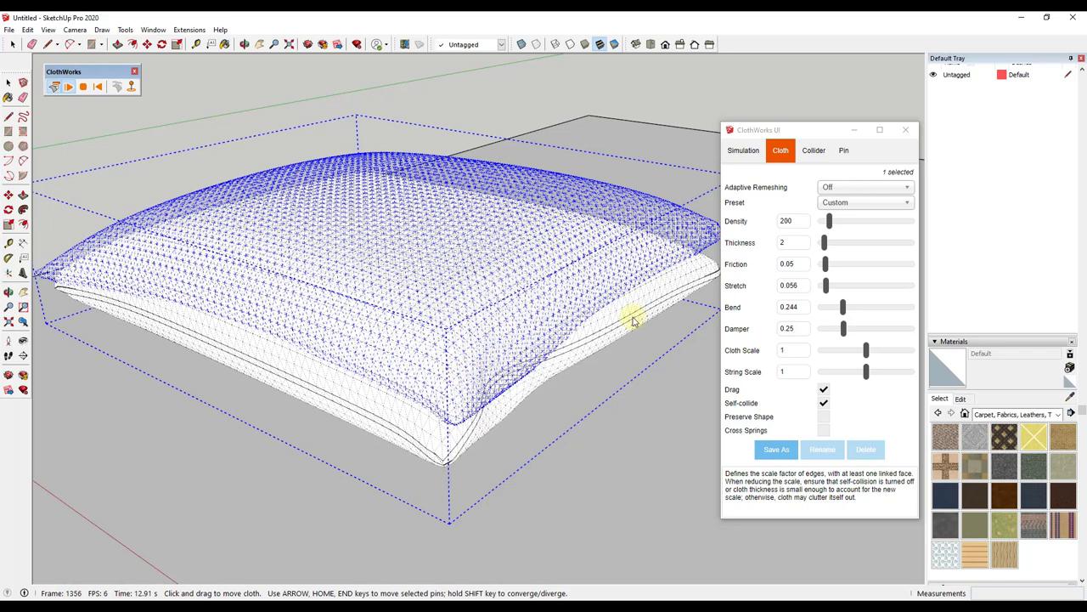
{"action": "left_click_drag", "start_coordinate": [615, 304], "coordinate": [592, 290]}
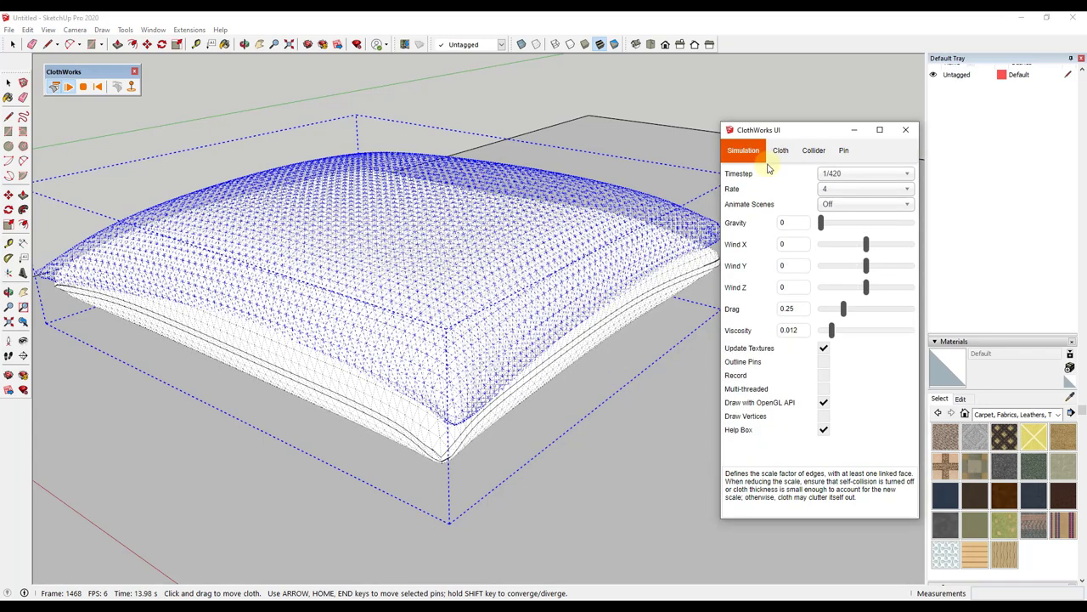
Set viscosity to 0.1, and pull folds into two sides of the pillow before stopping the simulation.
{"action": "left_click_drag", "start_coordinate": [829, 334], "coordinate": [918, 334]}
{"action": "left_click", "coordinate": [521, 380]}
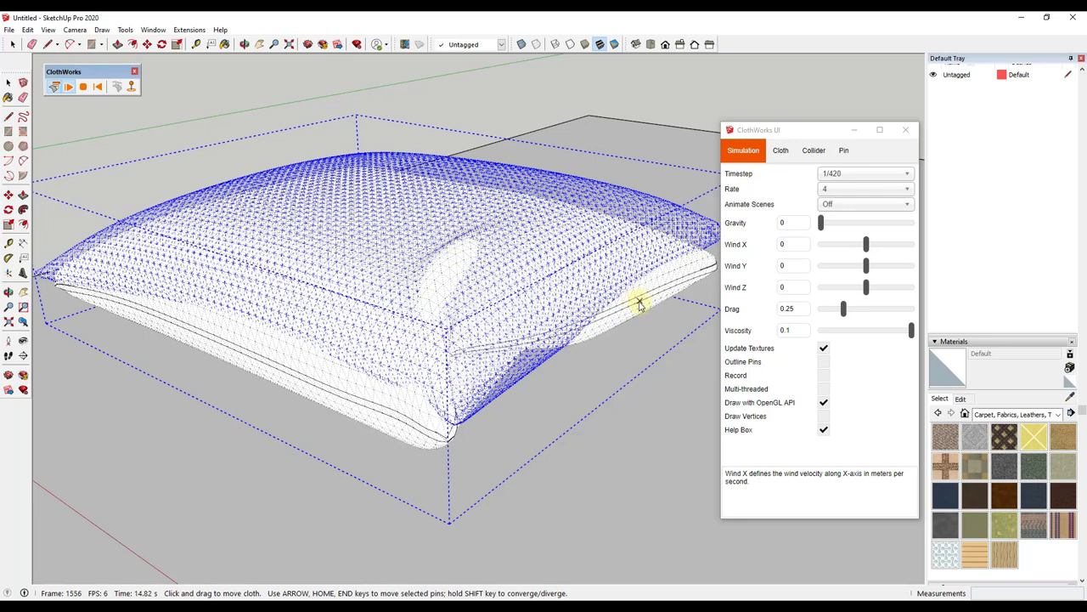
{"action": "left_click_drag", "start_coordinate": [606, 280], "coordinate": [633, 311]}
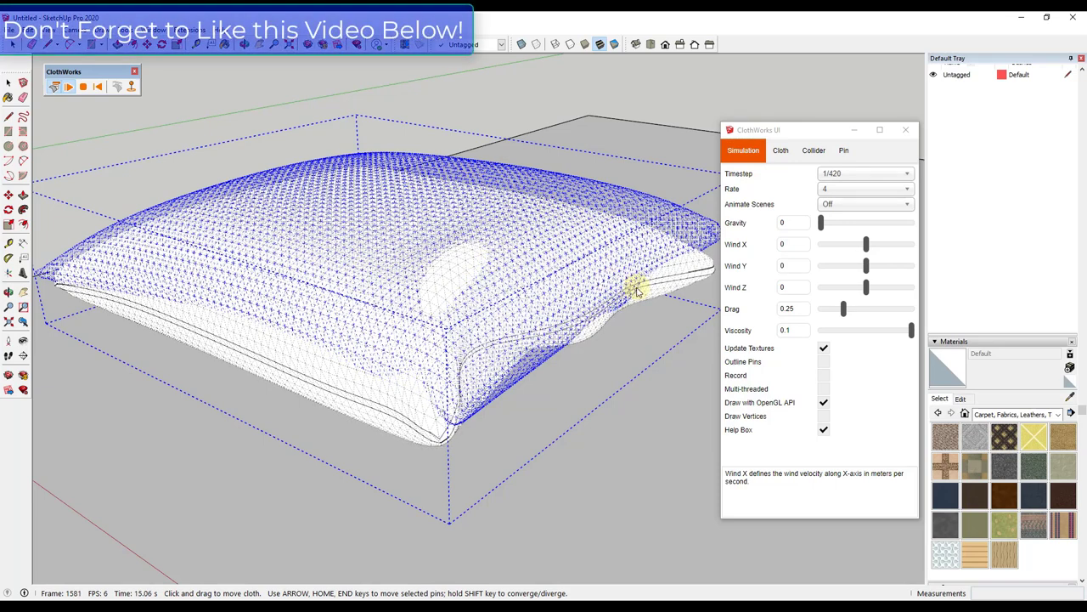
{"action": "left_click_drag", "start_coordinate": [583, 264], "coordinate": [577, 266]}
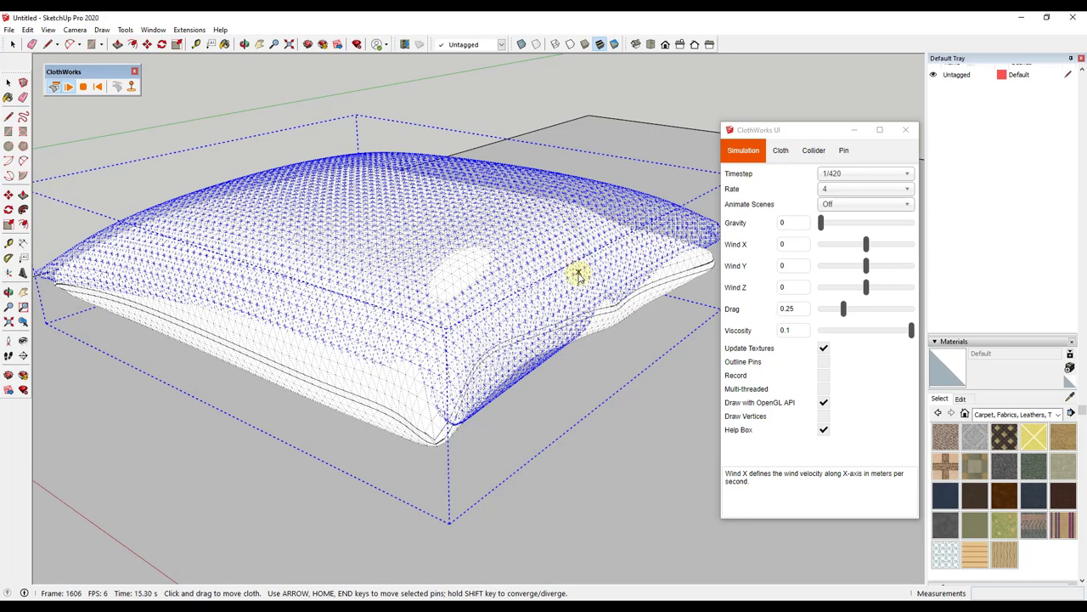
{"action": "left_click_drag", "start_coordinate": [219, 293], "coordinate": [263, 354]}
{"action": "left_click", "coordinate": [84, 88]}
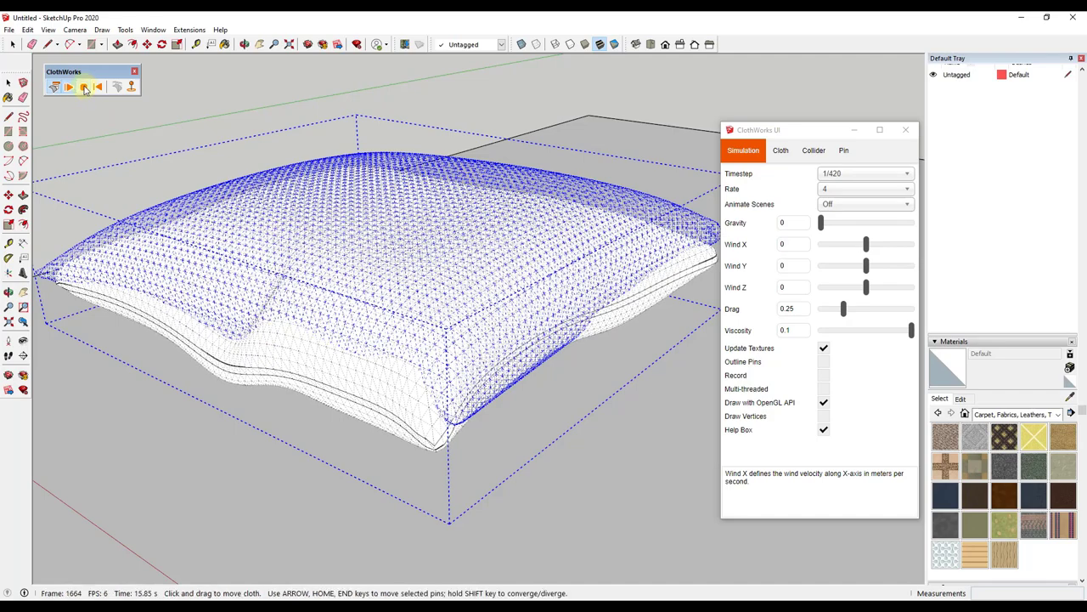
Paint the whole pillow group with the Wallpaper Dog Bone material and inspect the texture on its surface.
{"action": "middle_click_drag", "start_coordinate": [428, 335], "coordinate": [598, 363]}
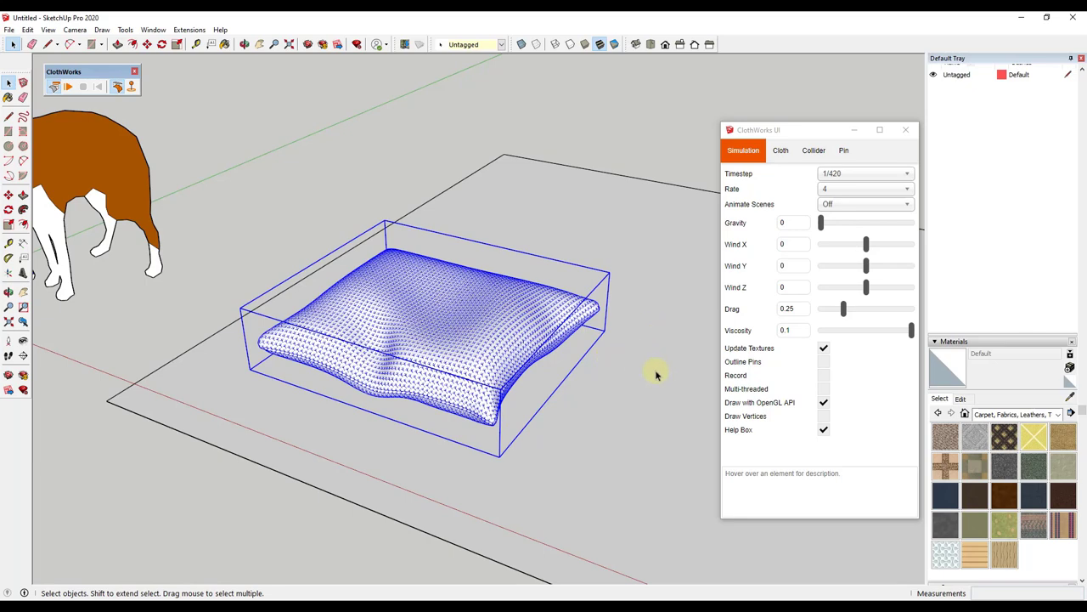
{"action": "middle_click_drag", "start_coordinate": [546, 323], "coordinate": [475, 327]}
{"action": "scroll", "coordinate": [396, 335], "scroll_direction": "up", "scroll_amount": 3}
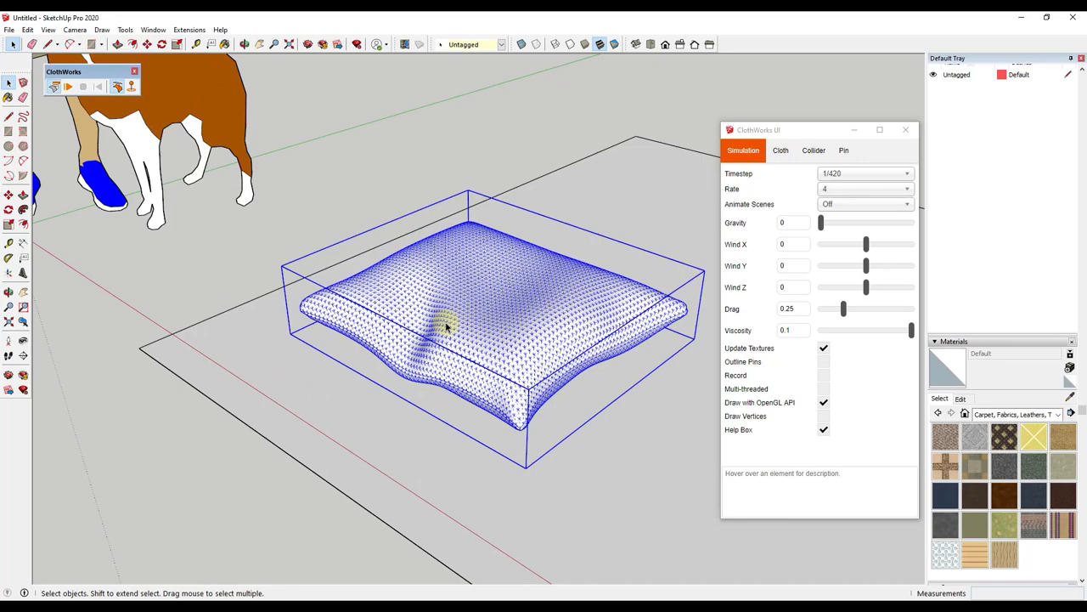
{"action": "middle_click_drag", "start_coordinate": [498, 323], "coordinate": [543, 365]}
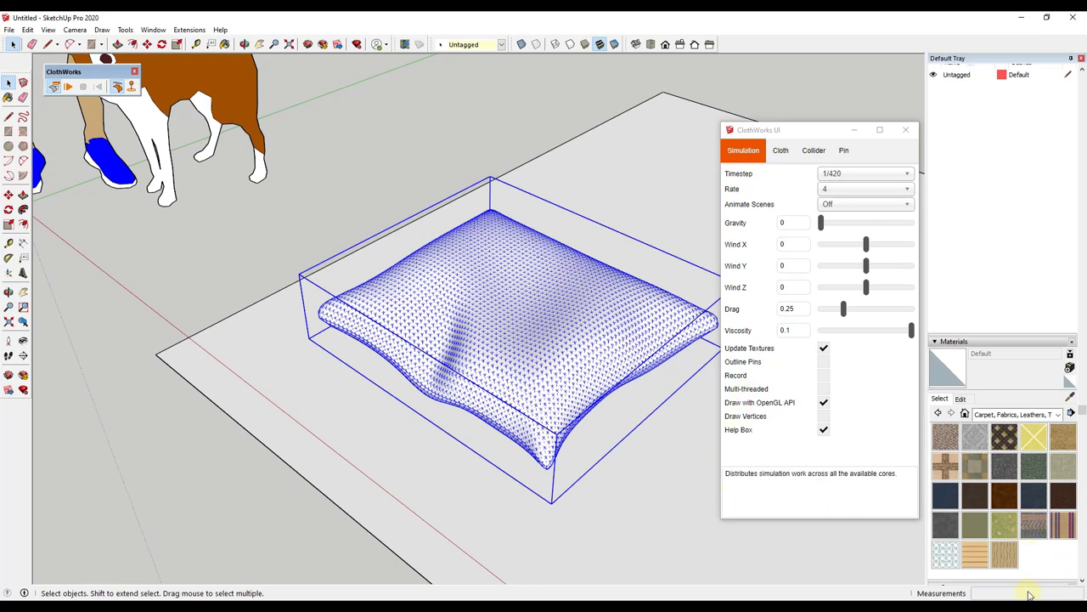
{"action": "left_click", "coordinate": [943, 561]}
{"action": "left_click", "coordinate": [518, 282]}
{"action": "mouse_move", "coordinate": [518, 285]}
{"action": "middle_mouse_down"}
{"action": "mouse_move", "coordinate": [526, 360]}
{"action": "mouse_move", "coordinate": [445, 479]}
{"action": "middle_mouse_up"}
{"action": "scroll", "coordinate": [515, 412], "scroll_direction": "up", "scroll_amount": 8}
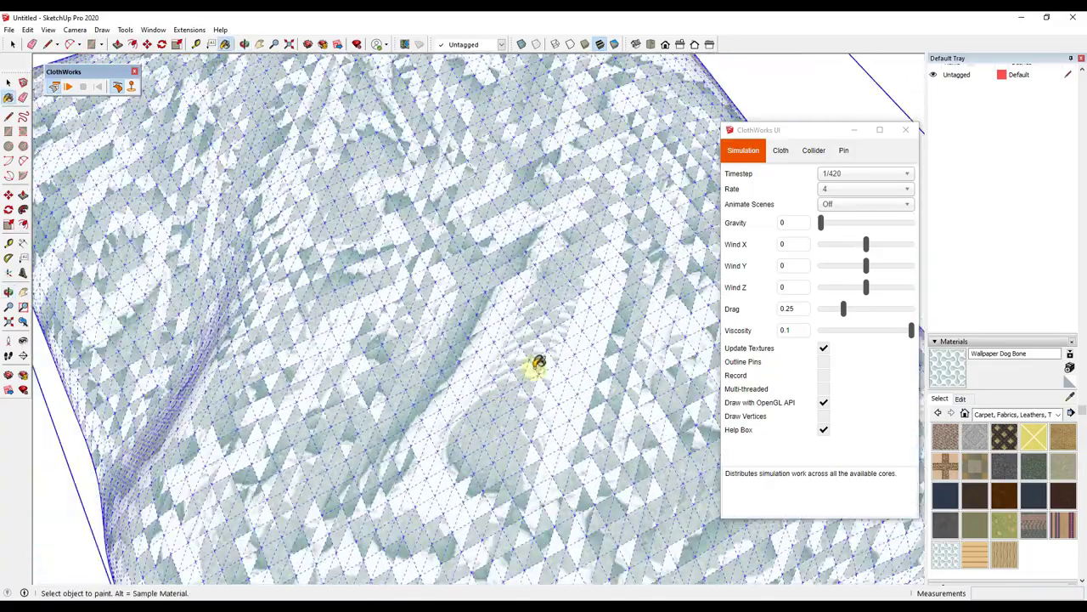
{"action": "scroll", "coordinate": [538, 363], "scroll_direction": "down", "scroll_amount": 8}
{"action": "middle_click_drag", "start_coordinate": [522, 369], "coordinate": [608, 206]}
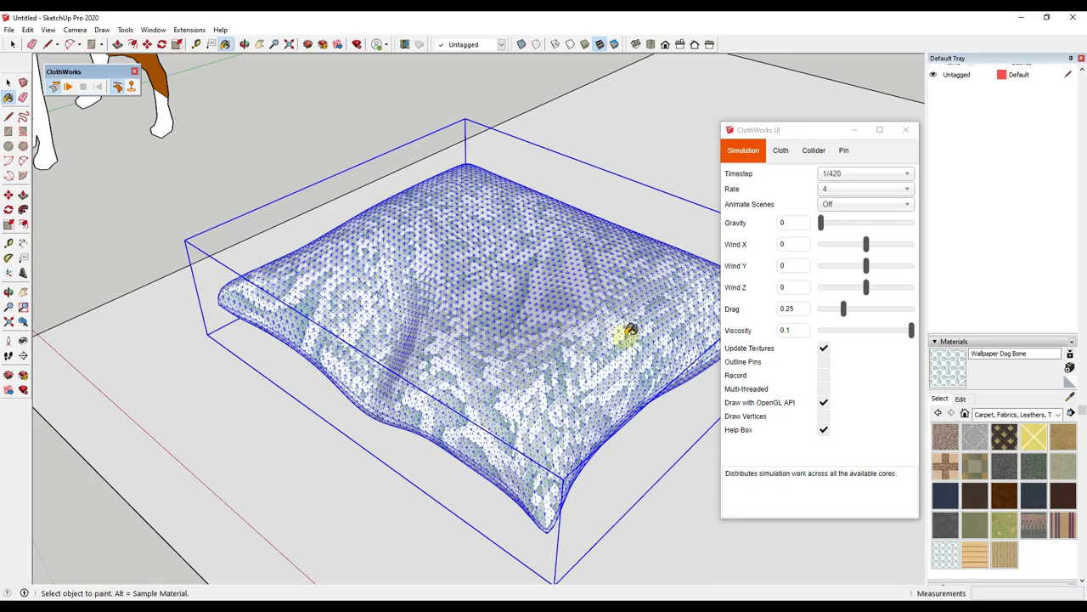
{"action": "scroll", "coordinate": [578, 283], "scroll_direction": "down", "scroll_amount": 4}
{"action": "scroll", "coordinate": [563, 298], "scroll_direction": "up", "scroll_amount": 4}
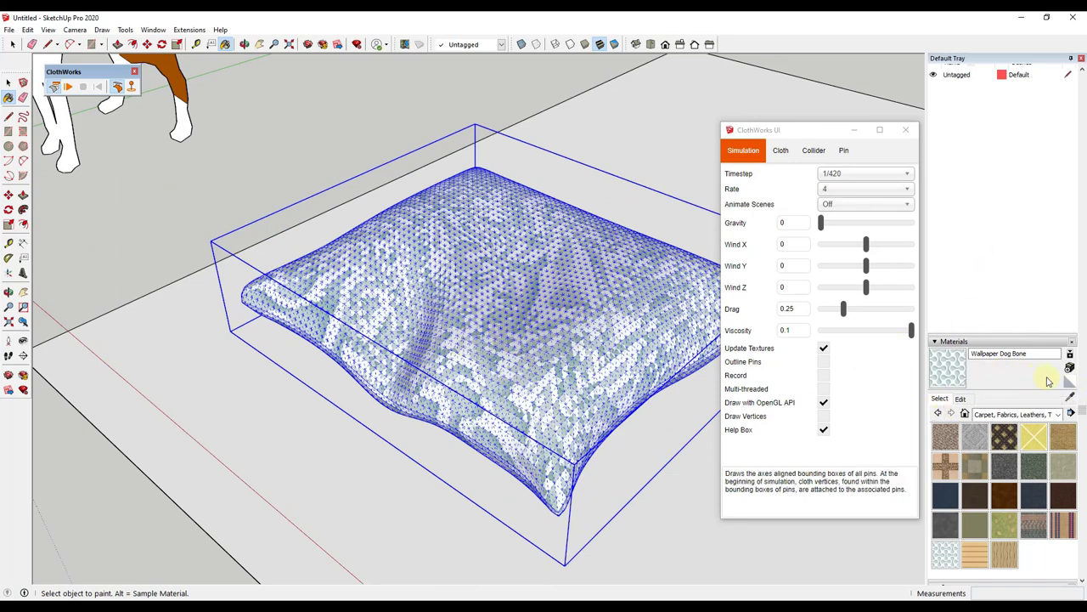
Restore the default material on the pillow group.
{"action": "left_click", "coordinate": [1070, 384]}
{"action": "left_click", "coordinate": [517, 326]}
{"action": "key", "text": "space"}
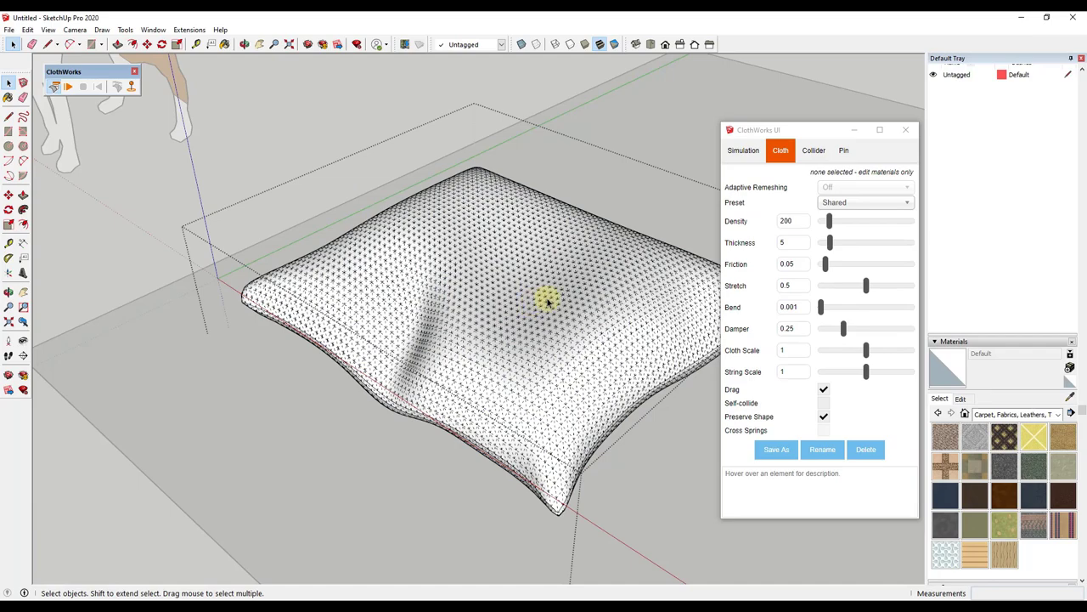
Select the mesh inside the pillow group, paint its faces with Wallpaper Dog Bone, and inspect the texture closely.
{"action": "left_click", "coordinate": [563, 308]}
{"action": "key", "text": "b"}
{"action": "left_click", "coordinate": [512, 318], "text": "alt"}
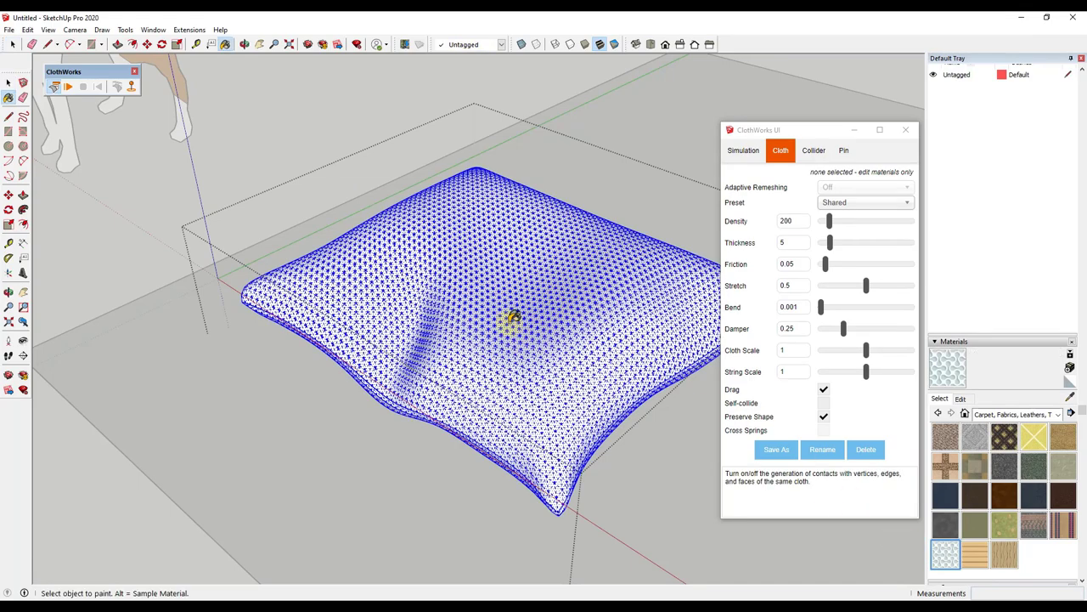
{"action": "left_click", "coordinate": [521, 310]}
{"action": "mouse_move", "coordinate": [522, 310]}
{"action": "middle_mouse_down"}
{"action": "mouse_move", "coordinate": [521, 450]}
{"action": "mouse_move", "coordinate": [549, 315]}
{"action": "mouse_move", "coordinate": [661, 269]}
{"action": "mouse_move", "coordinate": [493, 296]}
{"action": "middle_mouse_up"}
{"action": "scroll", "coordinate": [530, 291], "scroll_direction": "up", "scroll_amount": 6}
{"action": "scroll", "coordinate": [492, 331], "scroll_direction": "down", "scroll_amount": 6}
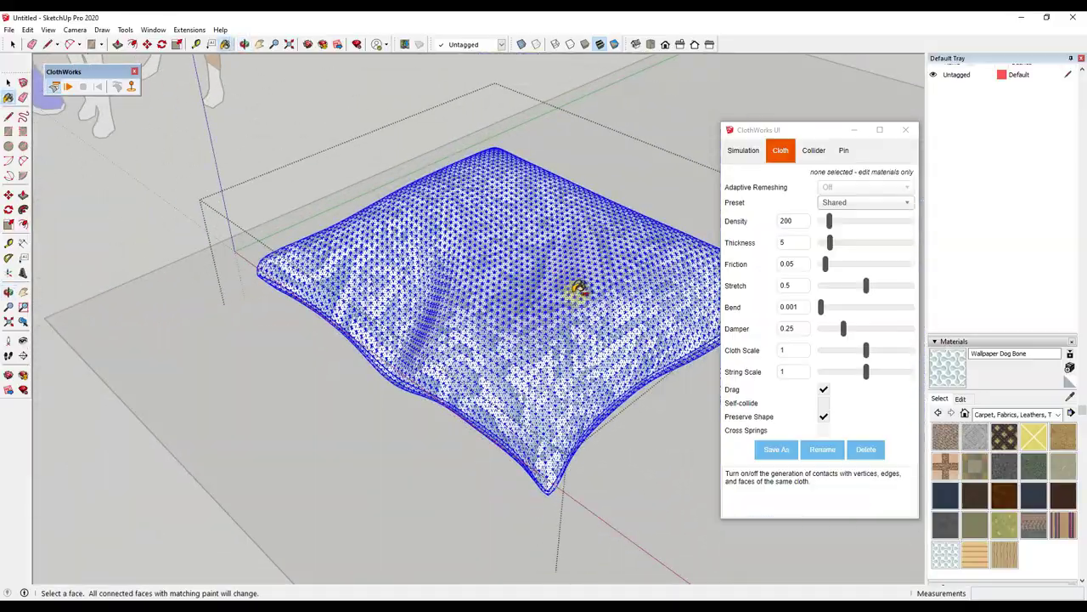
Close the pillow group, select it, and toggle its drape off to return it to the flat shape.
{"action": "key", "text": "space"}
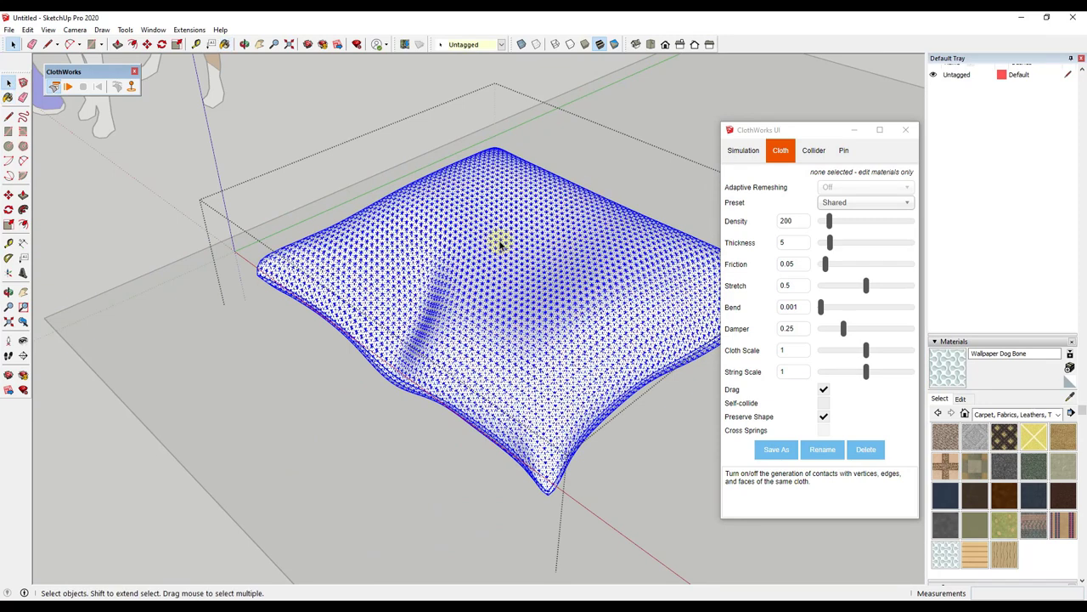
{"action": "left_click", "coordinate": [393, 244]}
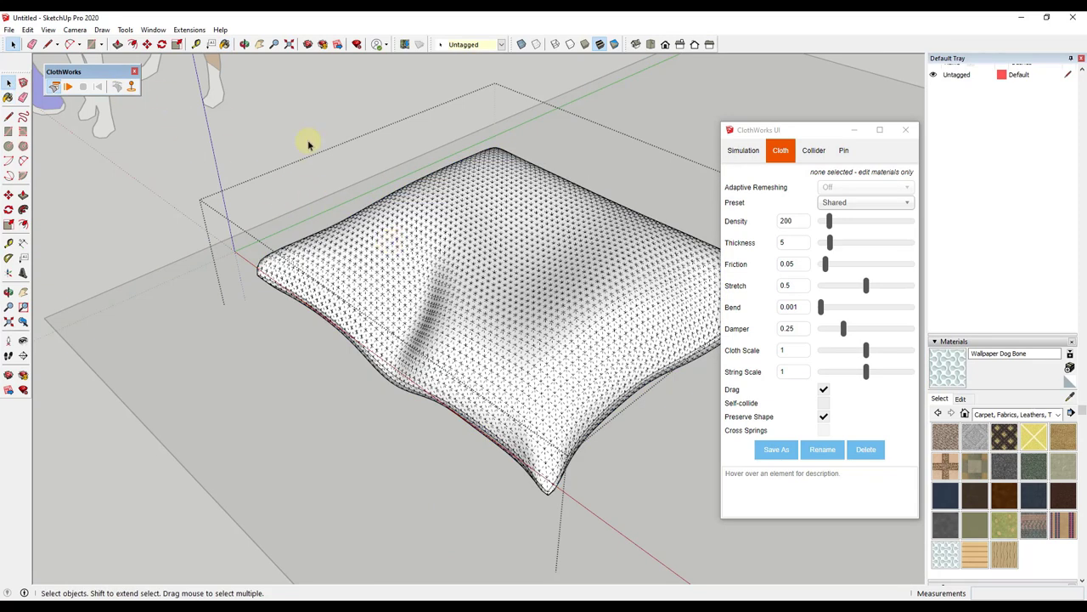
{"action": "left_click", "coordinate": [391, 244]}
{"action": "left_click", "coordinate": [118, 90]}
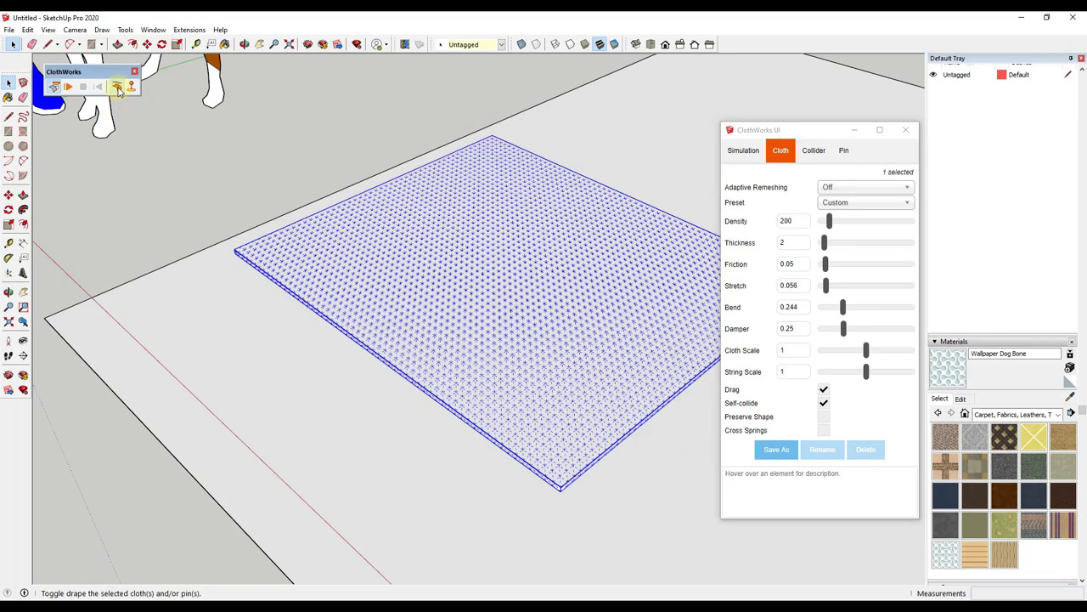
Select all geometry inside the flat pillow group, paint it with Wallpaper Dog Bone, and close the group.
{"action": "double_click", "coordinate": [503, 283]}
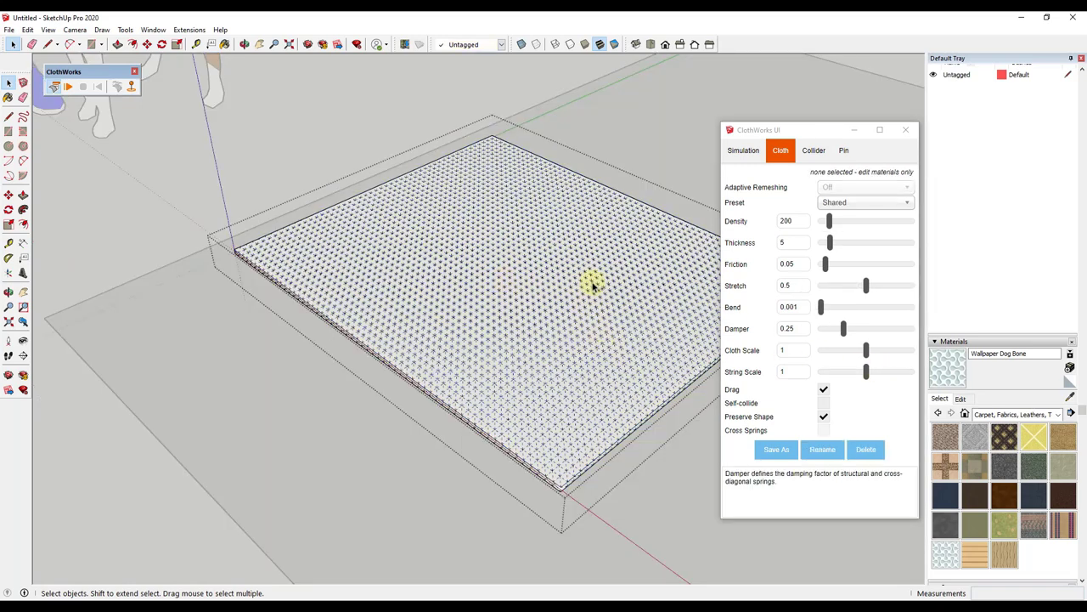
{"action": "triple_click", "coordinate": [593, 286]}
{"action": "left_click", "coordinate": [950, 371]}
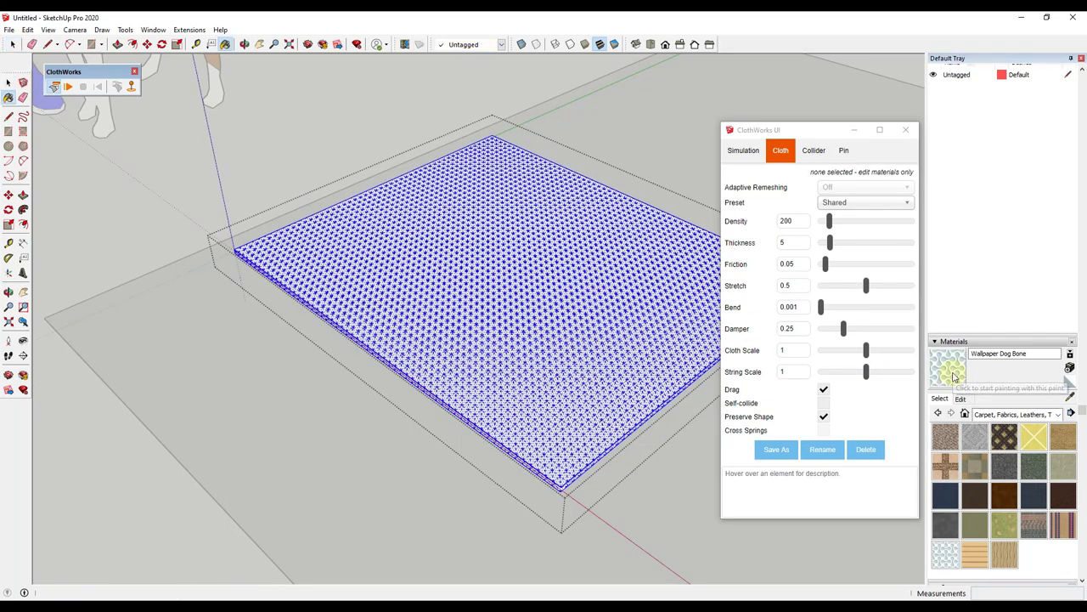
{"action": "left_click", "coordinate": [463, 299]}
{"action": "key", "text": "space"}
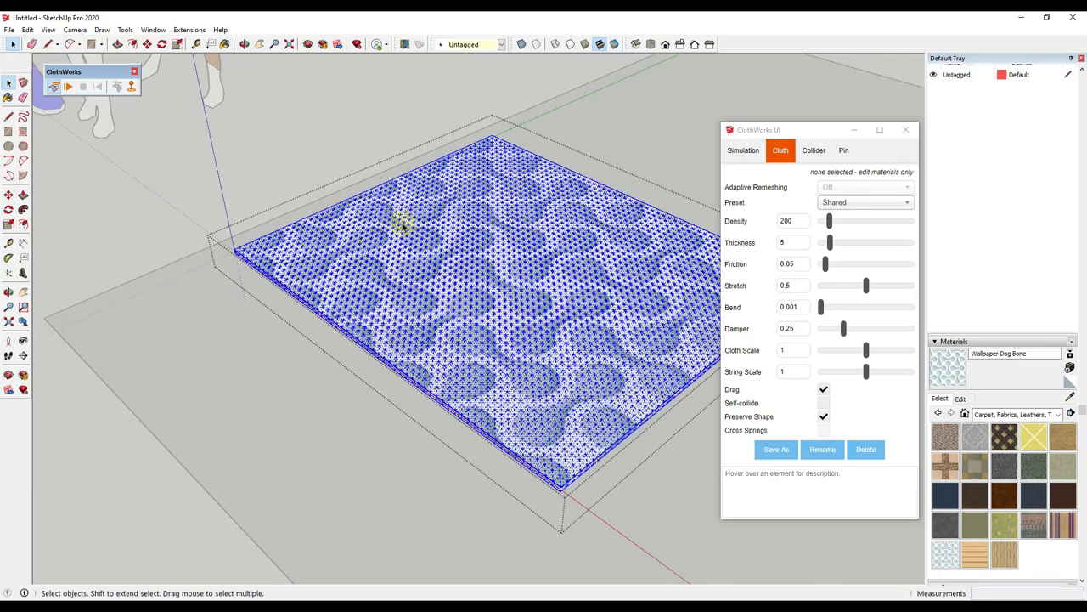
{"action": "left_click", "coordinate": [306, 194]}
Toggle the textured pillow back to its draped shape and inspect how the pattern follows the folds.
{"action": "left_click", "coordinate": [413, 267]}
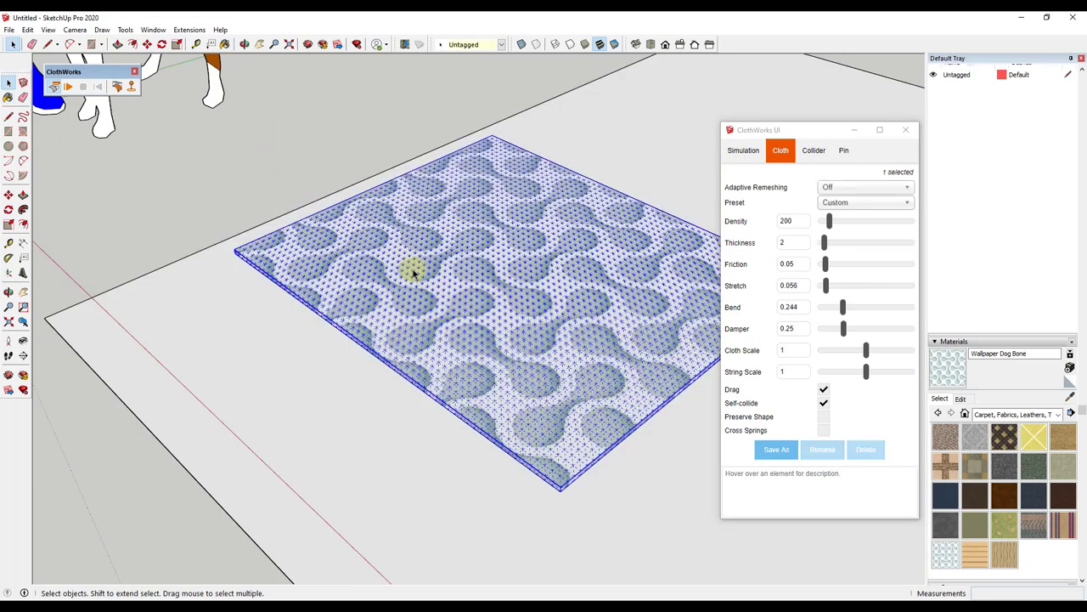
{"action": "left_click", "coordinate": [117, 90]}
{"action": "middle_click_drag", "start_coordinate": [493, 347], "coordinate": [454, 279]}
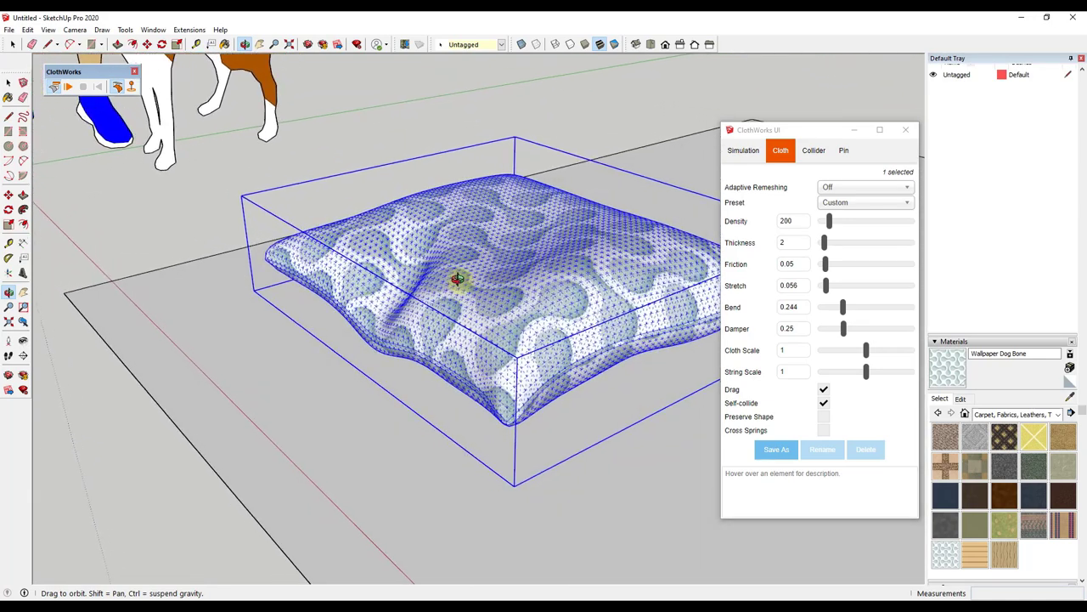
{"action": "middle_click_drag", "start_coordinate": [457, 279], "coordinate": [480, 233]}
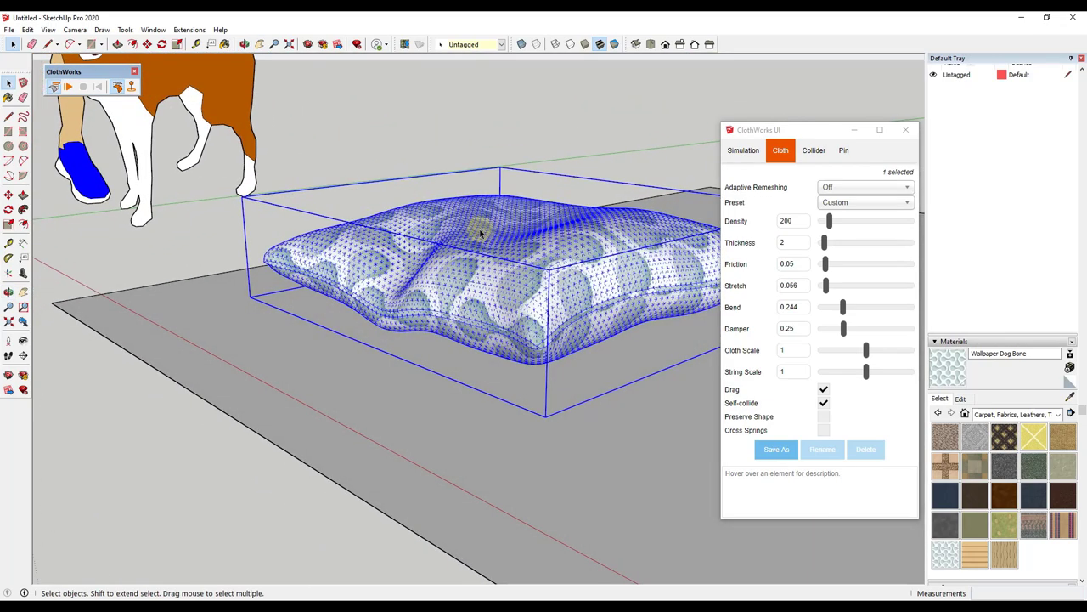
Toggle the pillow back to its flat shape and open the group for editing.
{"action": "left_click", "coordinate": [118, 86]}
{"action": "middle_click_drag", "start_coordinate": [496, 289], "coordinate": [558, 245]}
{"action": "left_click", "coordinate": [558, 246]}
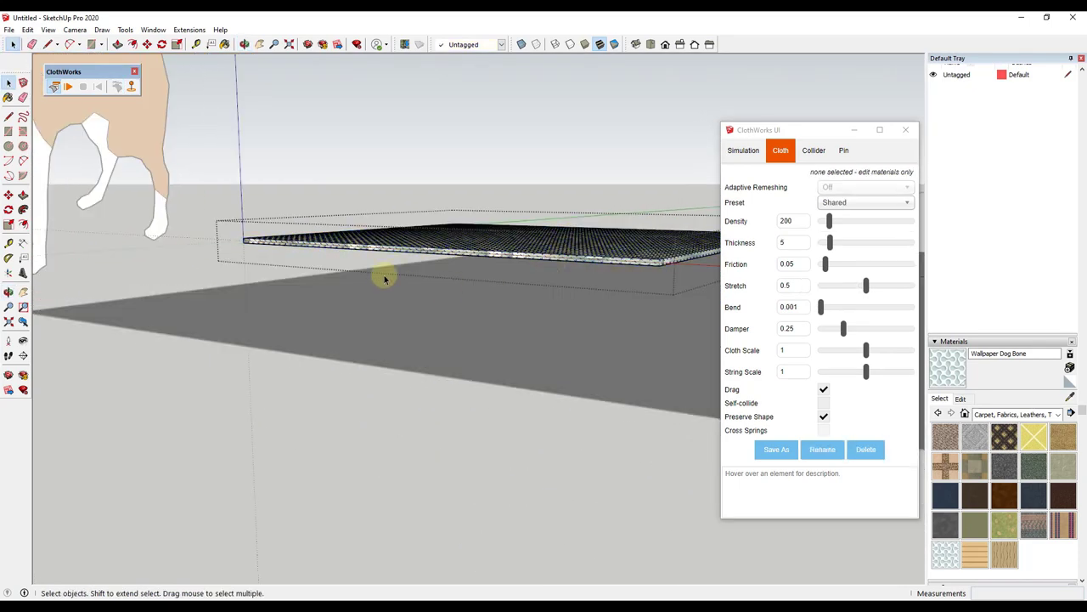
Close the ClothWorks UI window and show the flat pillow from the front in parallel projection.
{"action": "left_click", "coordinate": [665, 45]}
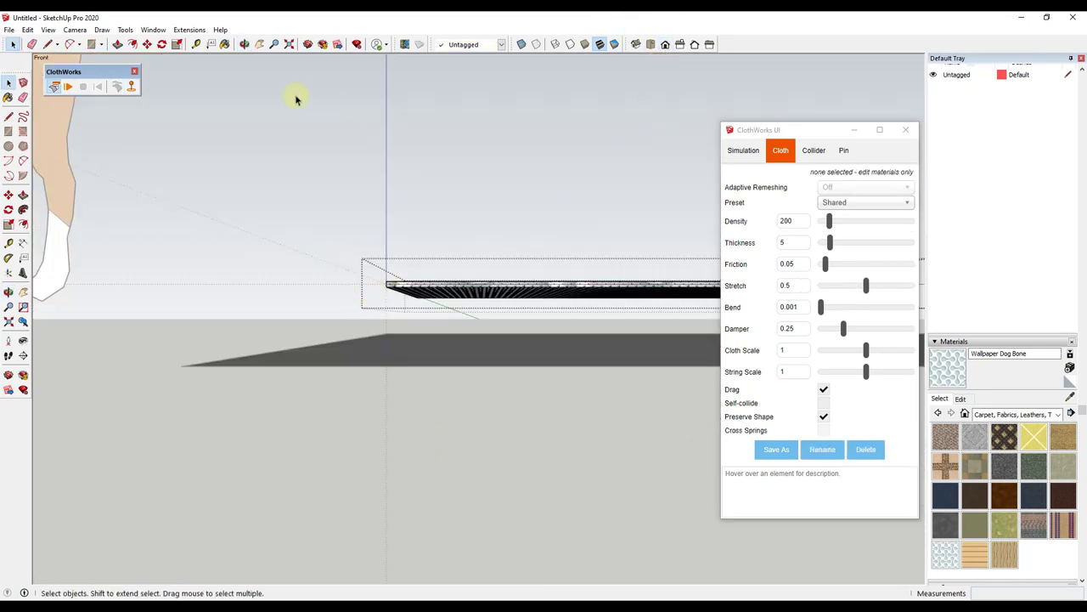
{"action": "left_click", "coordinate": [906, 132]}
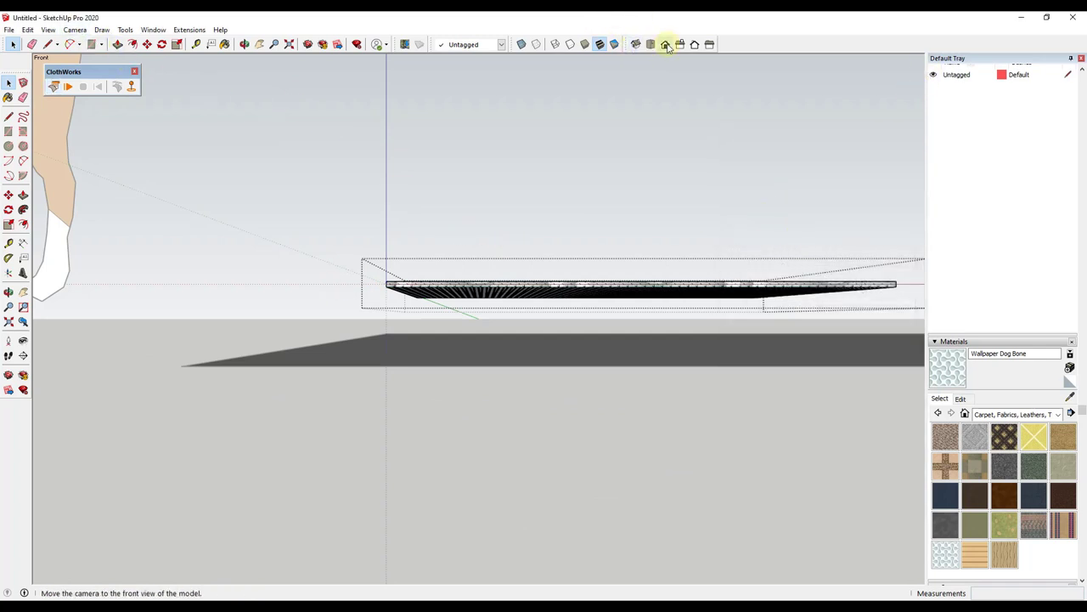
{"action": "left_click", "coordinate": [40, 31]}
{"action": "mouse_move", "coordinate": [67, 31]}
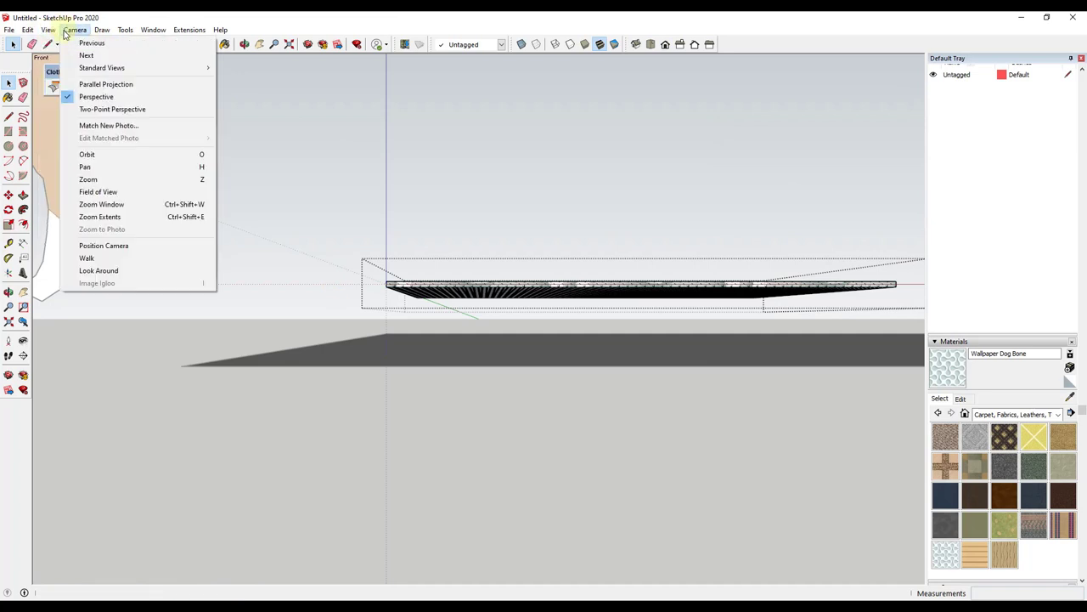
{"action": "left_click", "coordinate": [95, 83]}
{"action": "scroll", "coordinate": [716, 297], "scroll_direction": "up", "scroll_amount": 2}
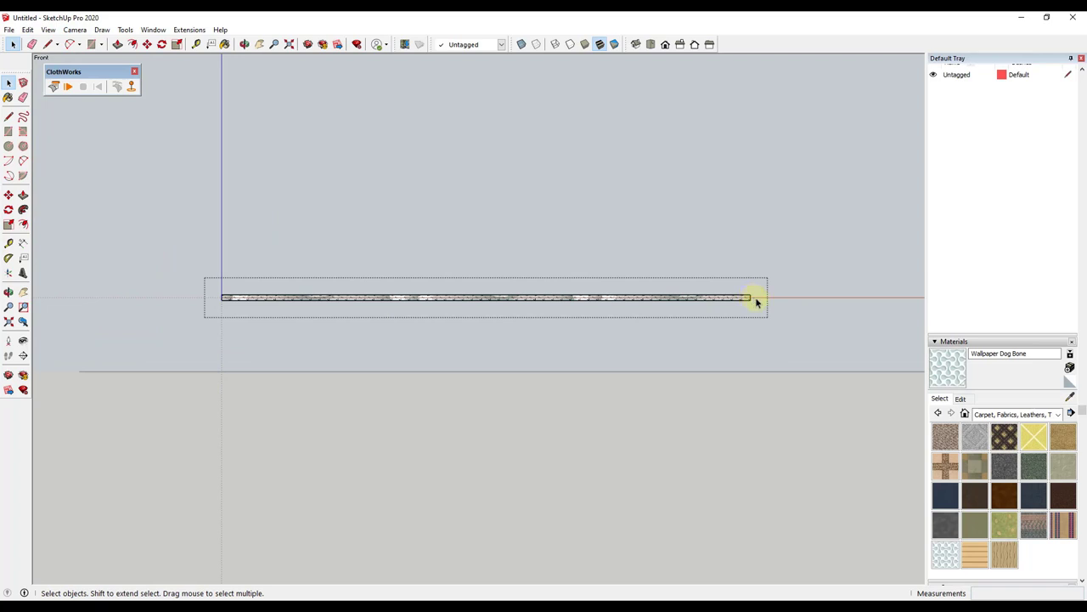
Select only the thin side faces around the flat pillow's perimeter and paint them with Color H03.
{"action": "left_click", "coordinate": [226, 298]}
{"action": "middle_click_drag", "start_coordinate": [687, 330], "coordinate": [606, 396]}
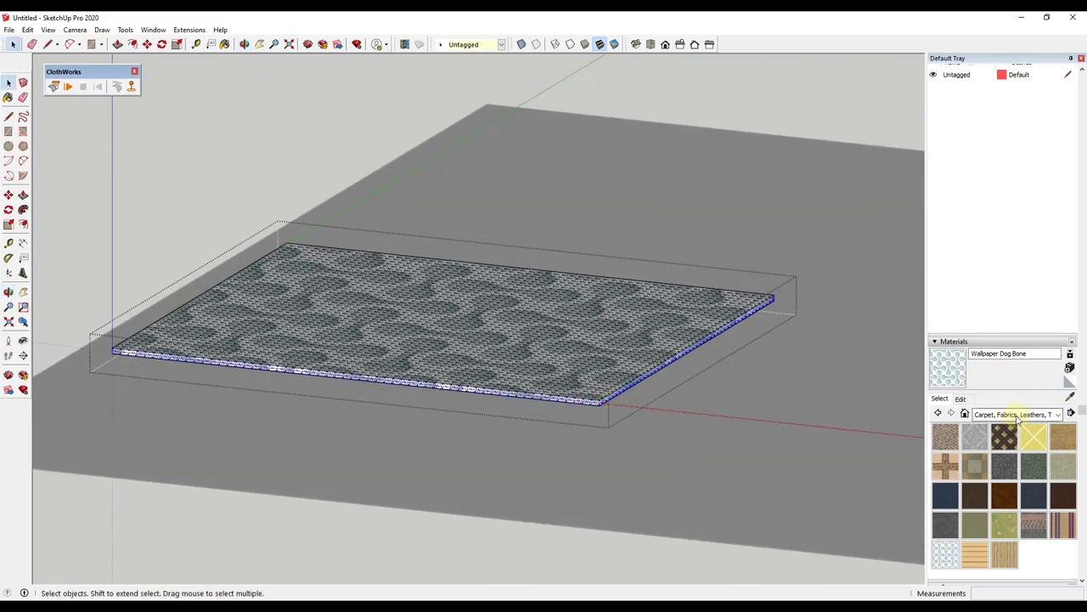
{"action": "left_click", "coordinate": [1028, 415]}
{"action": "left_click", "coordinate": [1000, 447]}
{"action": "scroll", "coordinate": [1000, 476], "scroll_direction": "down", "scroll_amount": 6}
{"action": "scroll", "coordinate": [1003, 524], "scroll_direction": "down", "scroll_amount": 2}
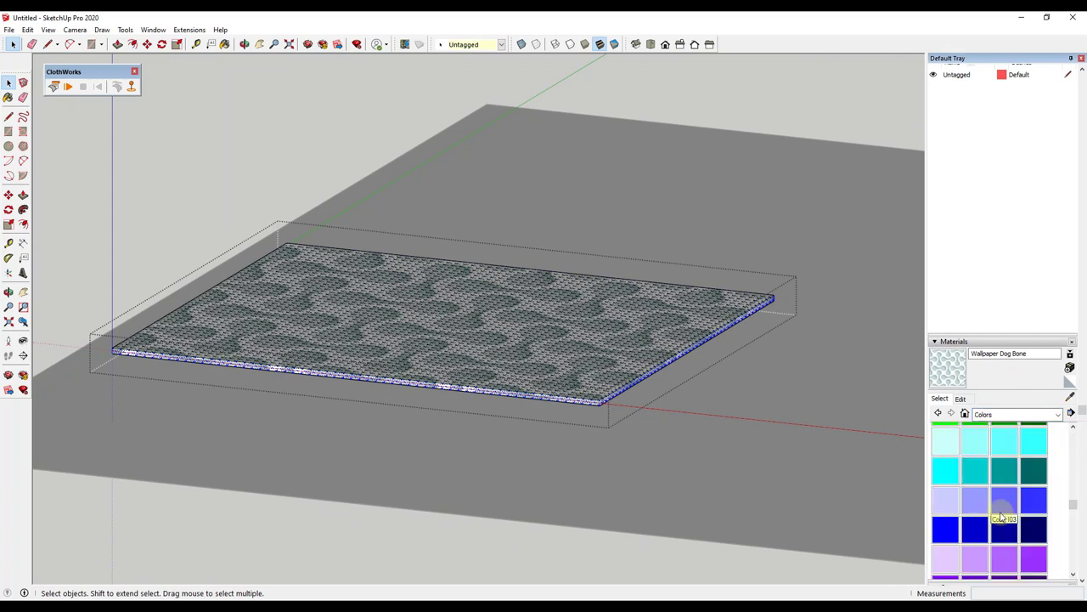
{"action": "left_click", "coordinate": [976, 439]}
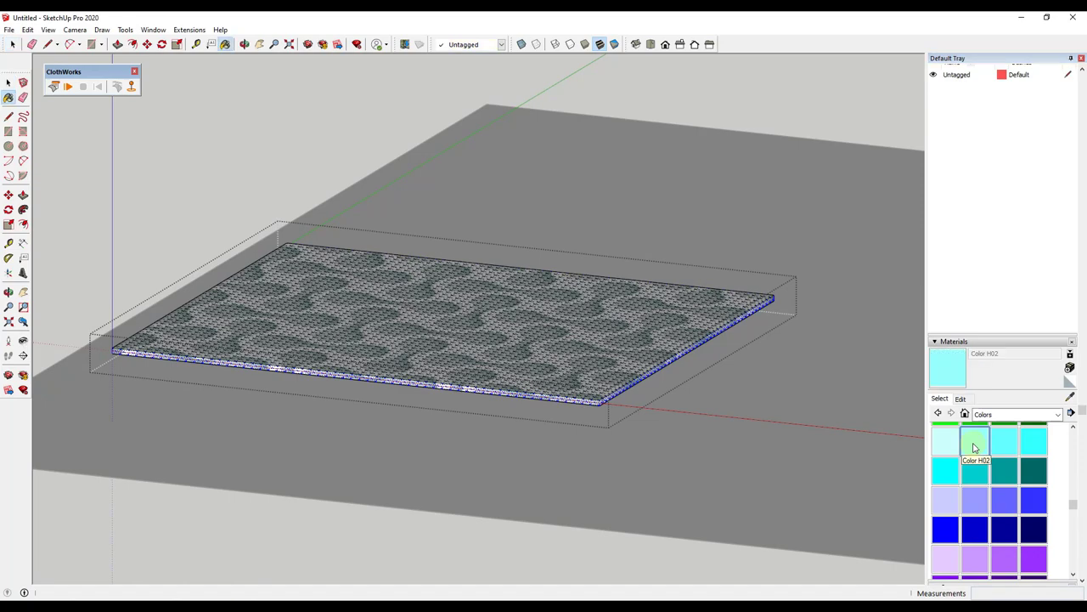
{"action": "left_click", "coordinate": [1004, 439]}
{"action": "scroll", "coordinate": [601, 401], "scroll_direction": "up", "scroll_amount": 2}
{"action": "scroll", "coordinate": [595, 395], "scroll_direction": "up", "scroll_amount": 2}
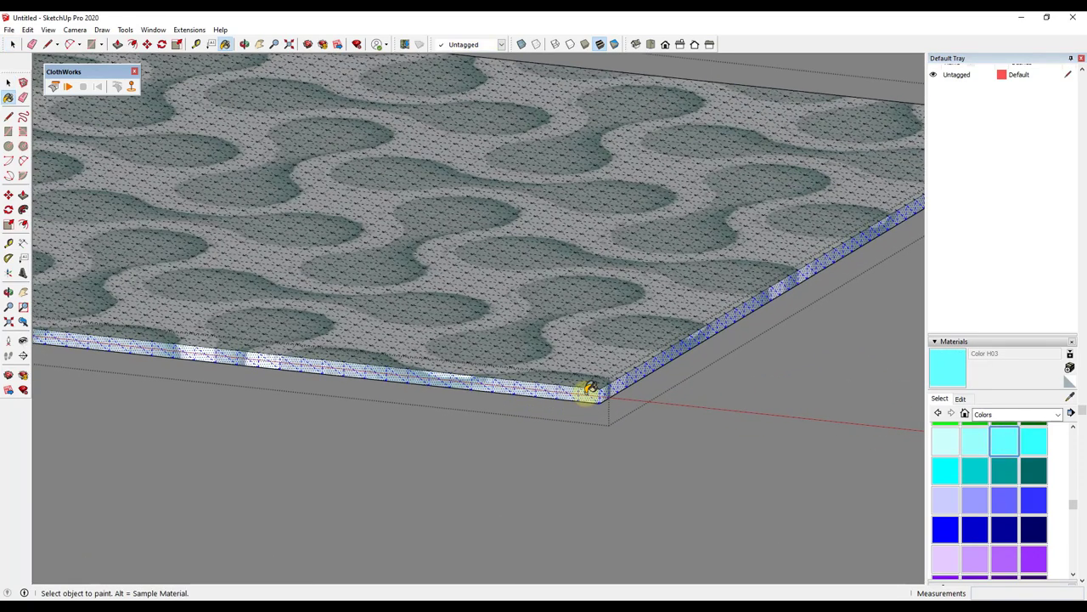
{"action": "left_click", "coordinate": [590, 389]}
{"action": "scroll", "coordinate": [593, 391], "scroll_direction": "down", "scroll_amount": 6}
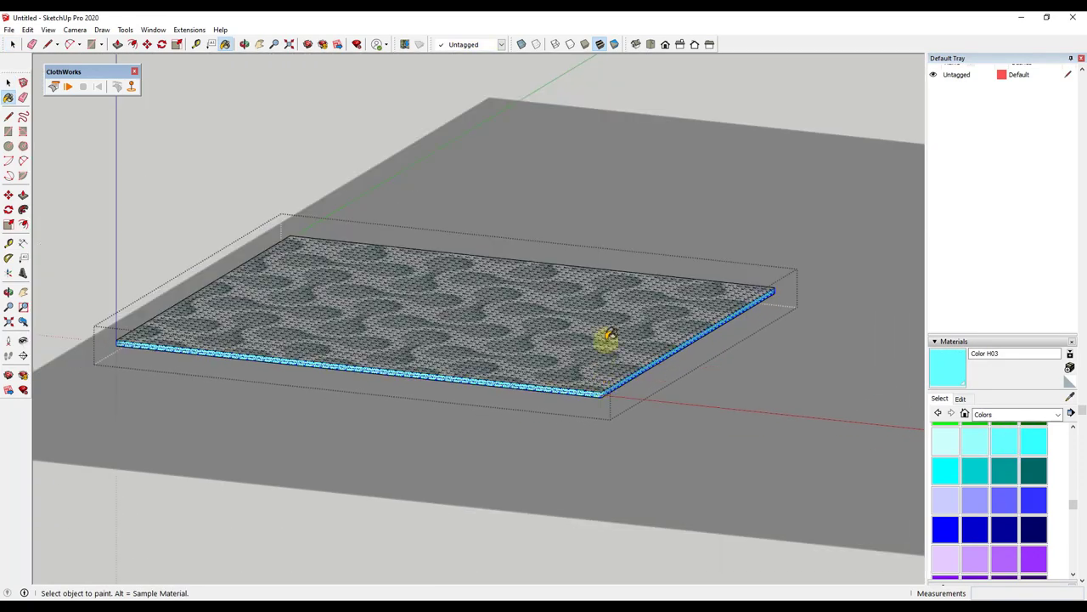
{"action": "key", "text": "space"}
Close the group, toggle the pillow back to its draped shape, and inspect the colored edge band from several angles.
{"action": "middle_click_drag", "start_coordinate": [660, 301], "coordinate": [371, 301]}
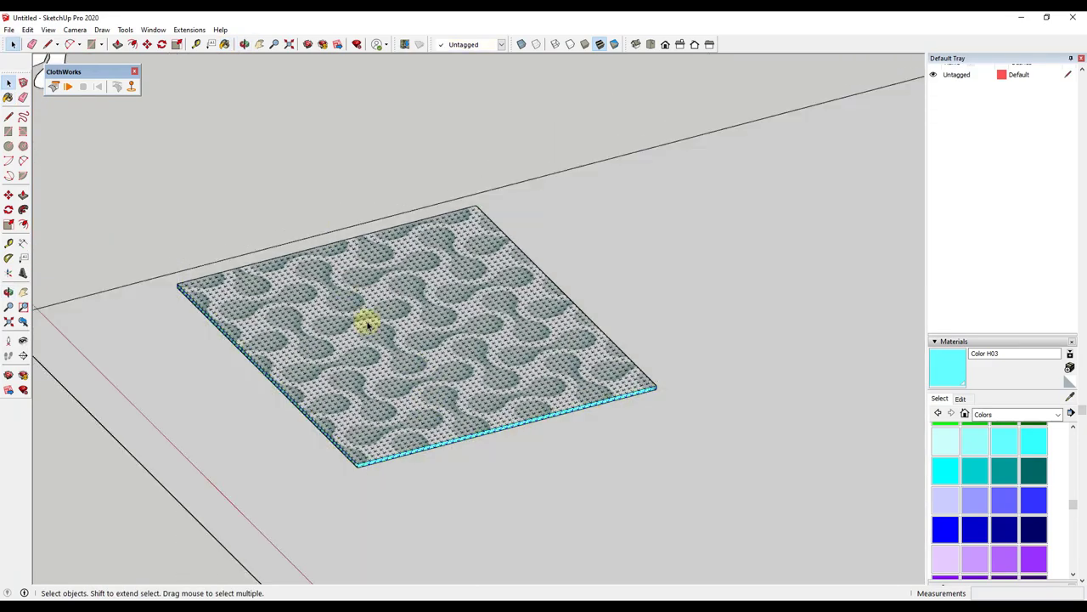
{"action": "left_click", "coordinate": [364, 320]}
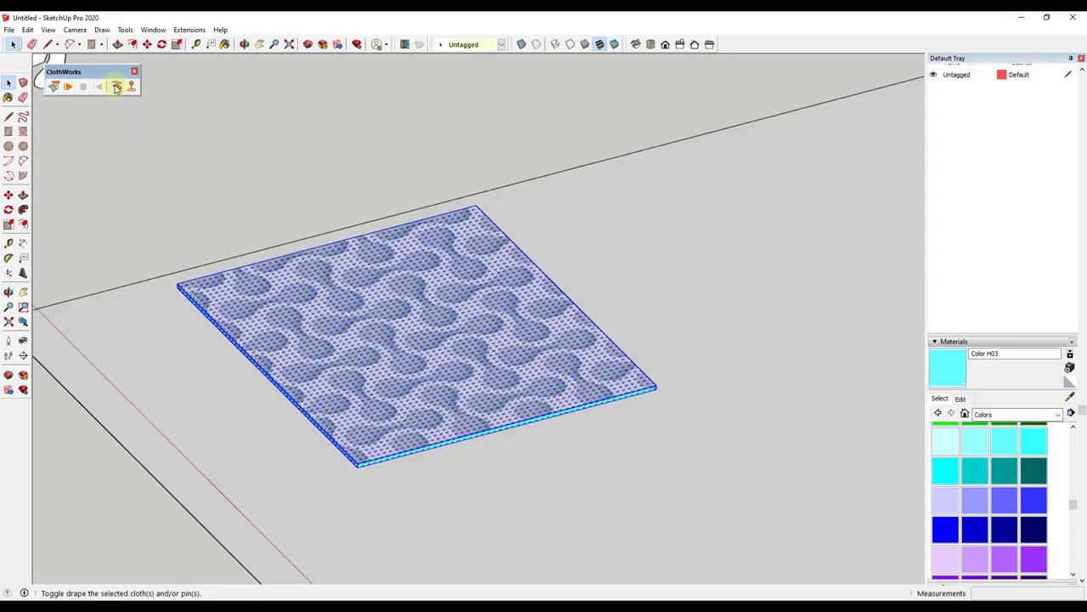
{"action": "left_click_drag", "start_coordinate": [360, 456], "coordinate": [243, 256]}
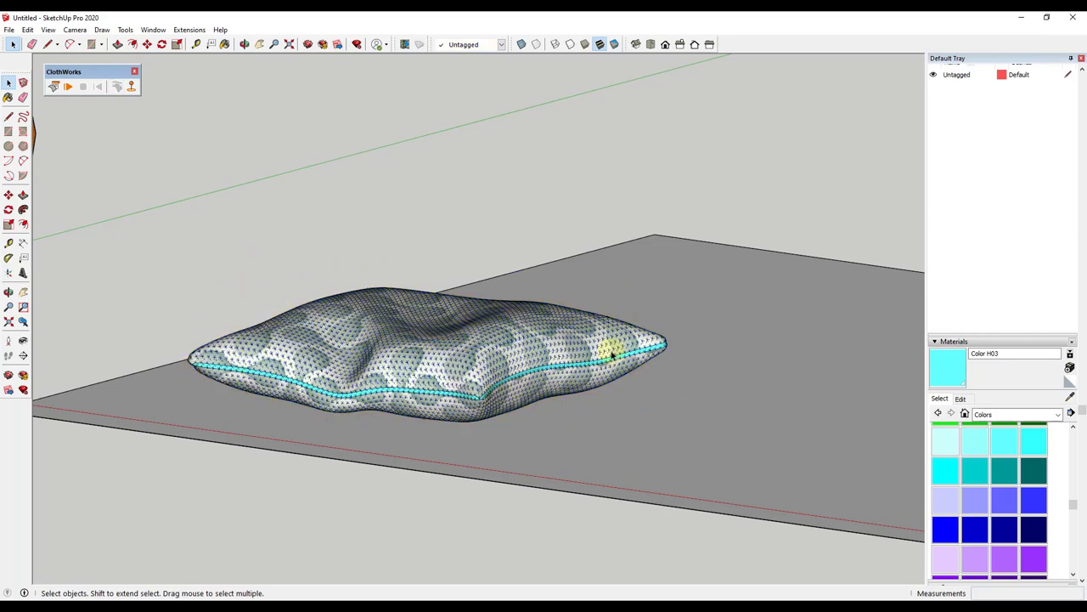
{"action": "middle_click_drag", "start_coordinate": [539, 352], "coordinate": [531, 403]}
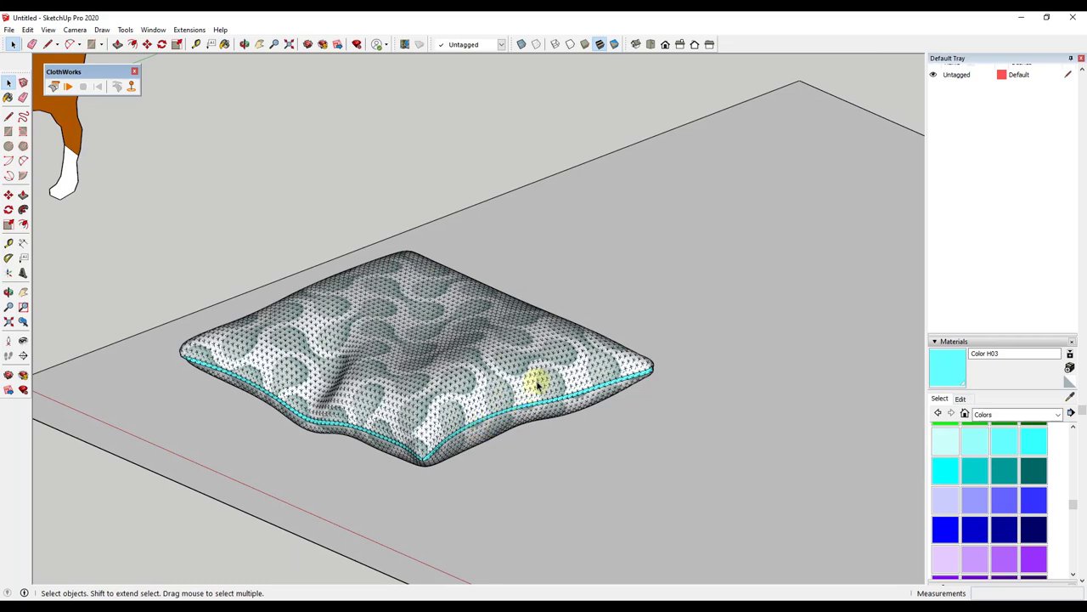
{"action": "scroll", "coordinate": [545, 391], "scroll_direction": "down", "scroll_amount": 2}
{"action": "middle_click_drag", "start_coordinate": [536, 379], "coordinate": [498, 367]}
{"action": "left_click", "coordinate": [499, 367]}
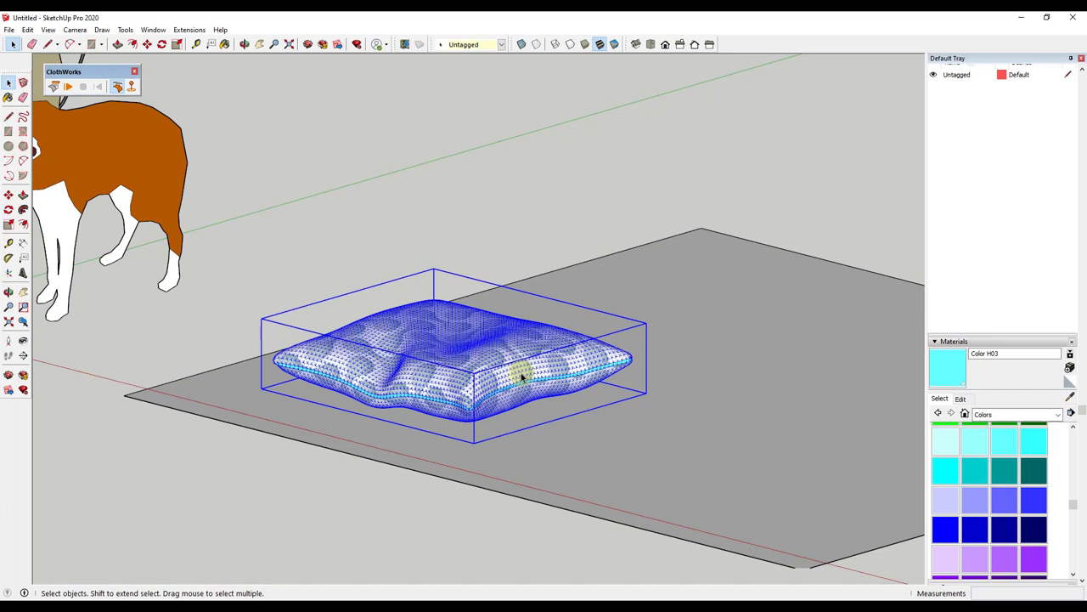
{"action": "scroll", "coordinate": [526, 351], "scroll_direction": "down", "scroll_amount": 1}
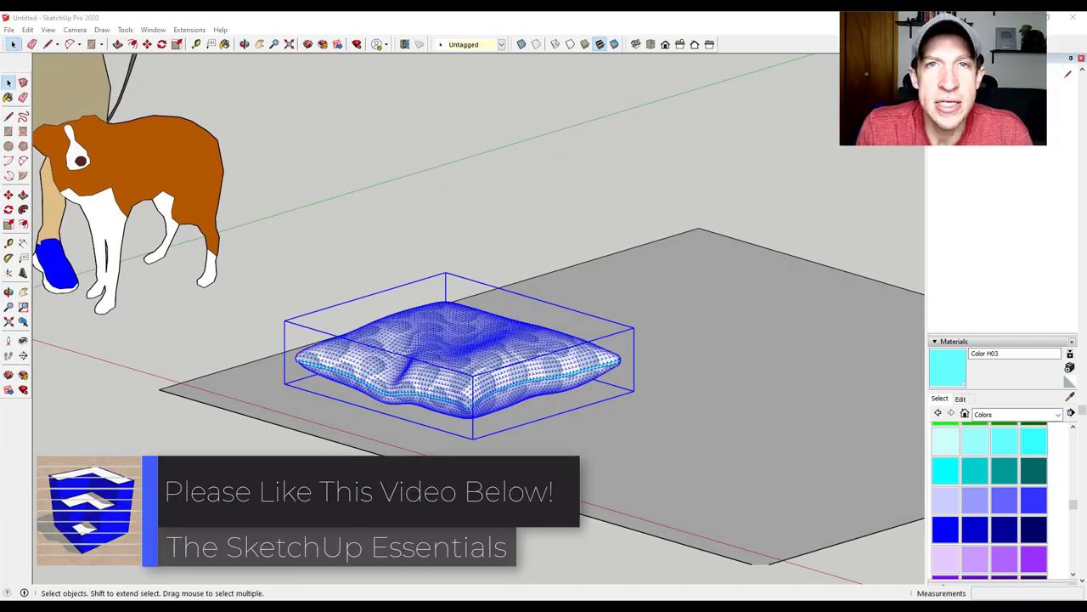
{"action": "scroll", "coordinate": [462, 360], "scroll_direction": "down", "scroll_amount": 2}
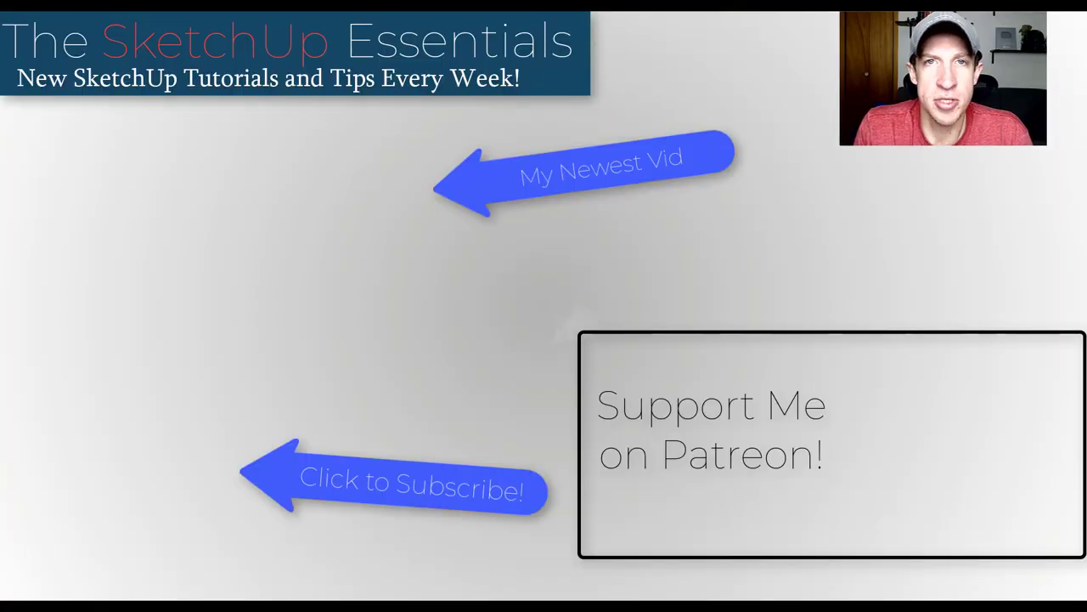